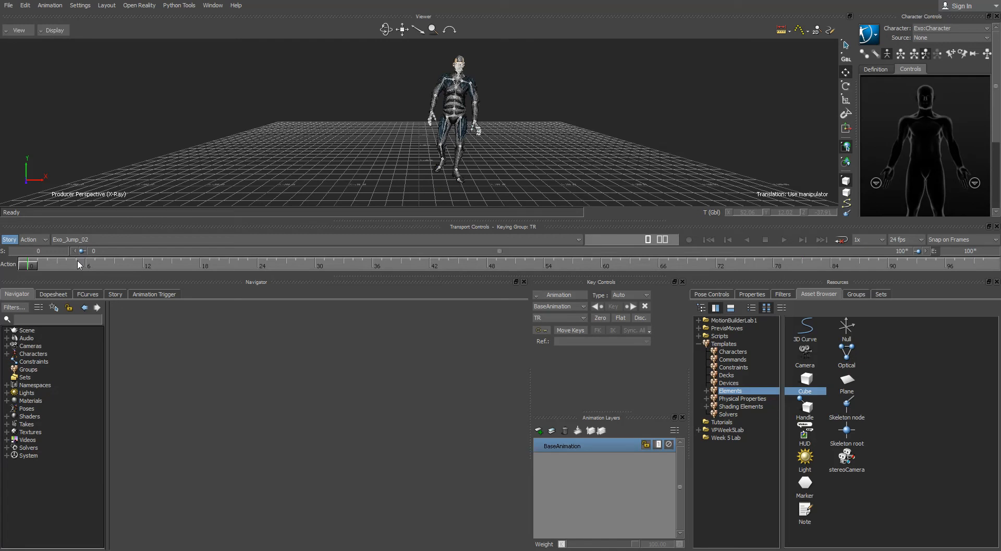
# - Review the motions in the Exo_Jump_02 and Exo_Shoot_03 takes, ending with Exo_Jump_02 as the current take
pyautogui.moveTo(30, 266)
pyautogui.mouseDown()
pyautogui.moveTo(984, 266)
pyautogui.moveTo(17, 268)
pyautogui.mouseUp()
pyautogui.click(99, 239)
pyautogui.click(83, 265)
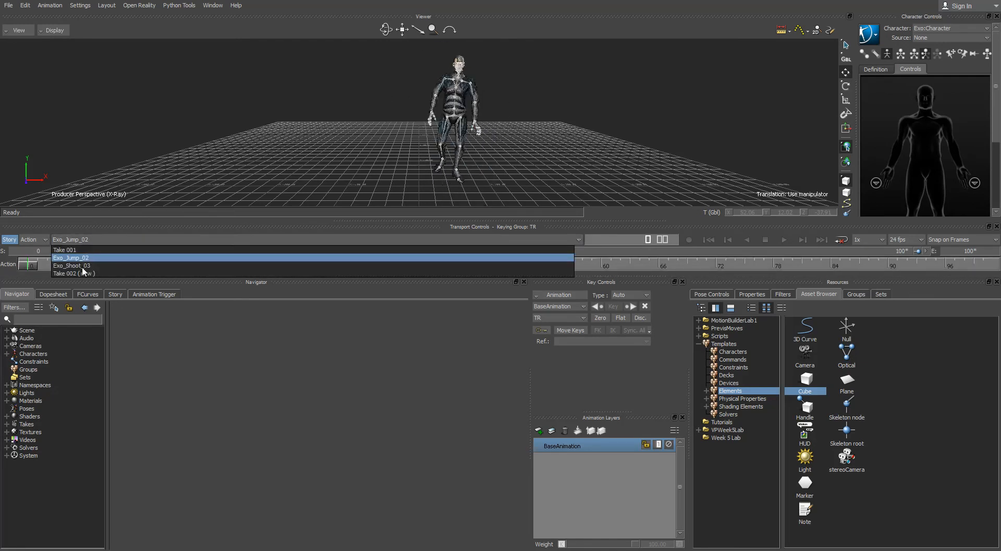
pyautogui.moveTo(27, 267); pyautogui.dragTo(2, 270)
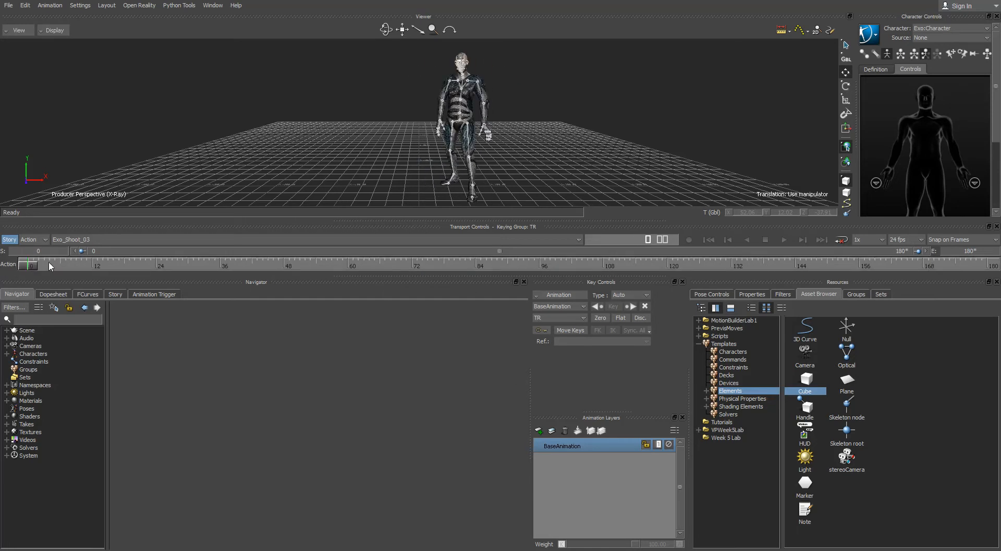
pyautogui.click(105, 239)
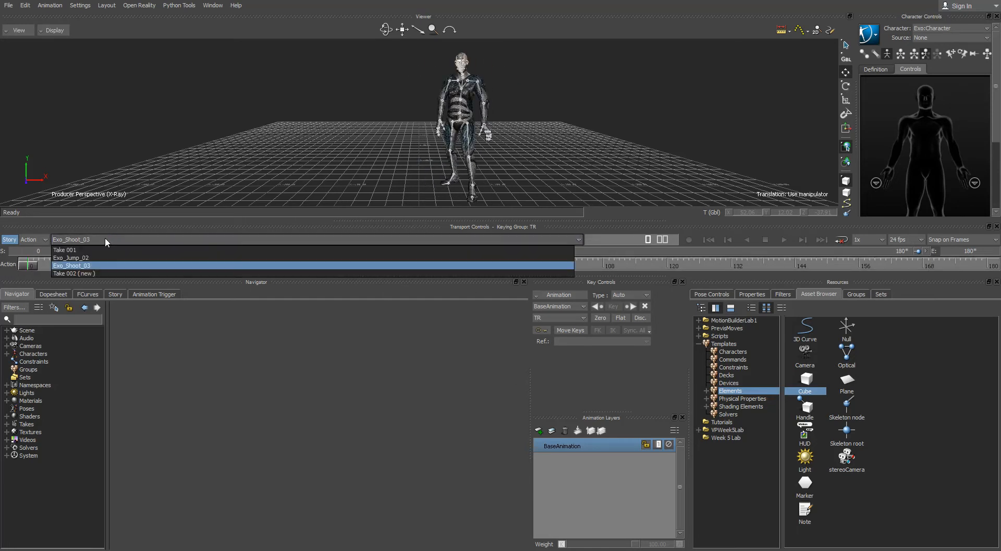
pyautogui.click(71, 257)
pyautogui.moveTo(96, 264); pyautogui.dragTo(20, 268)
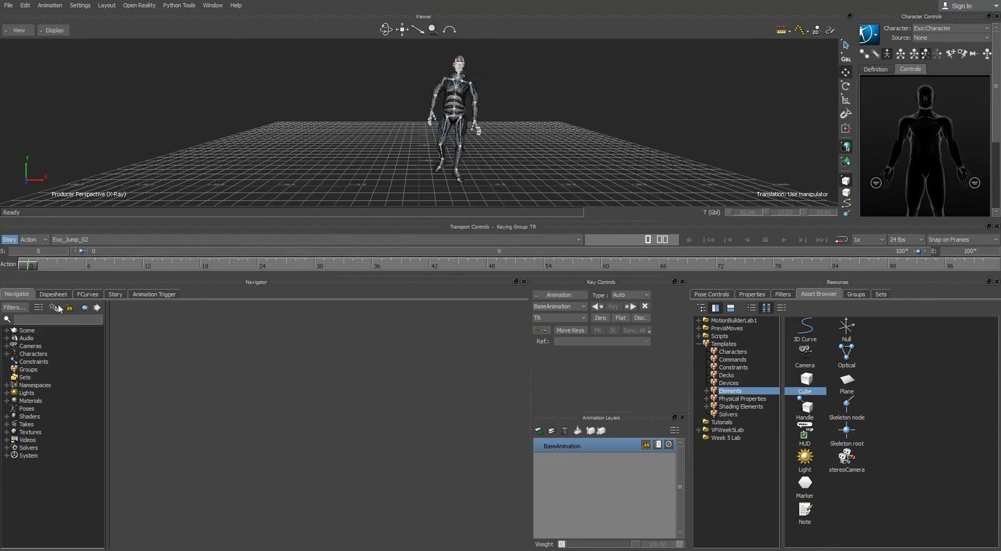
# - Create a new take without copying the data from the current take
pyautogui.click(119, 239)
pyautogui.click(96, 239)
pyautogui.click(99, 239)
pyautogui.click(84, 273)
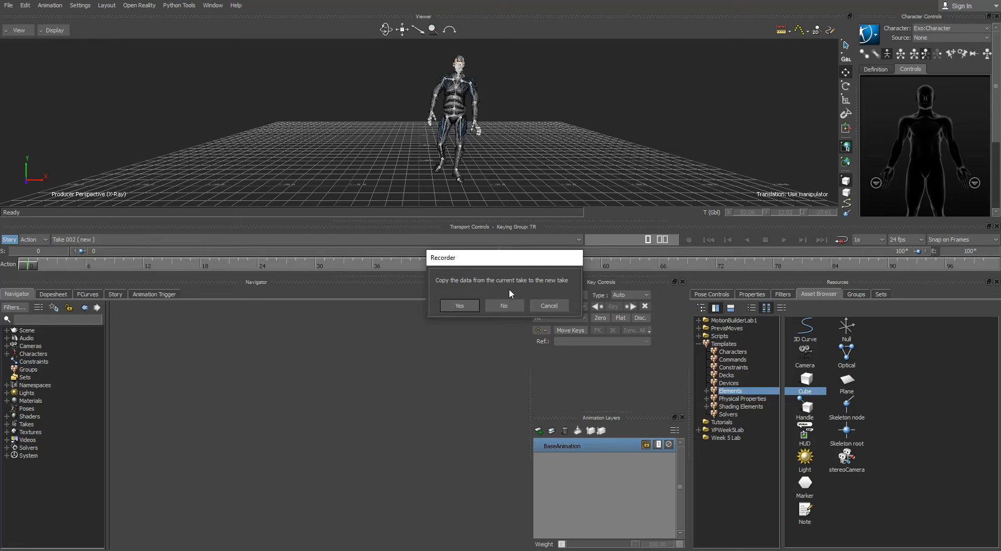
pyautogui.click(504, 306)
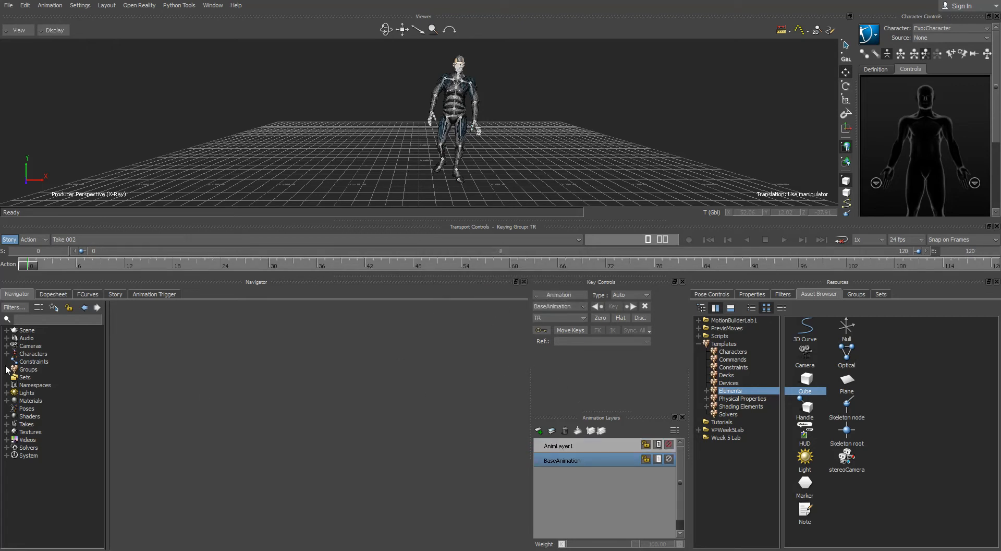
# - Rename the newly created Take 002 as Final Take
pyautogui.click(7, 424)
pyautogui.rightClick(42, 455)
pyautogui.moveTo(73, 481)
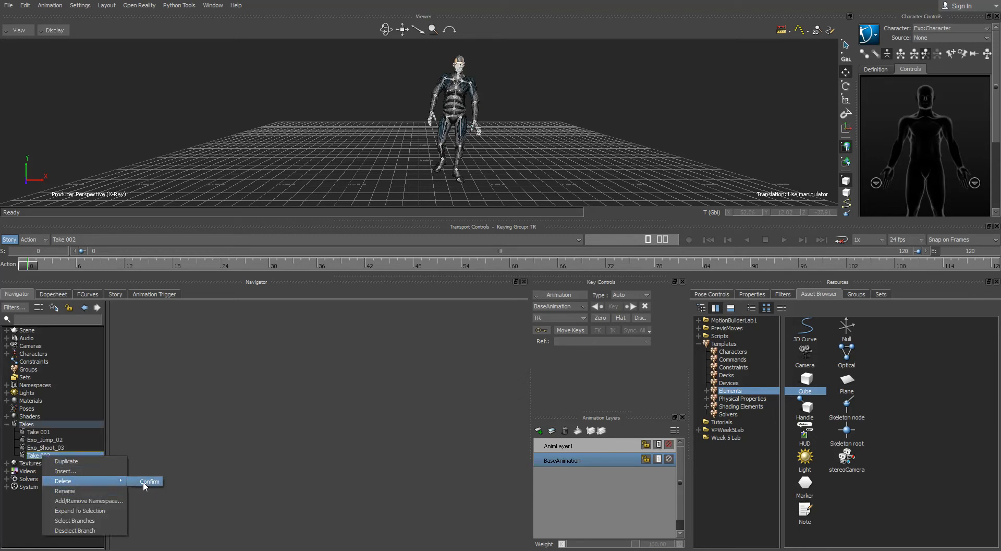
pyautogui.click(78, 491)
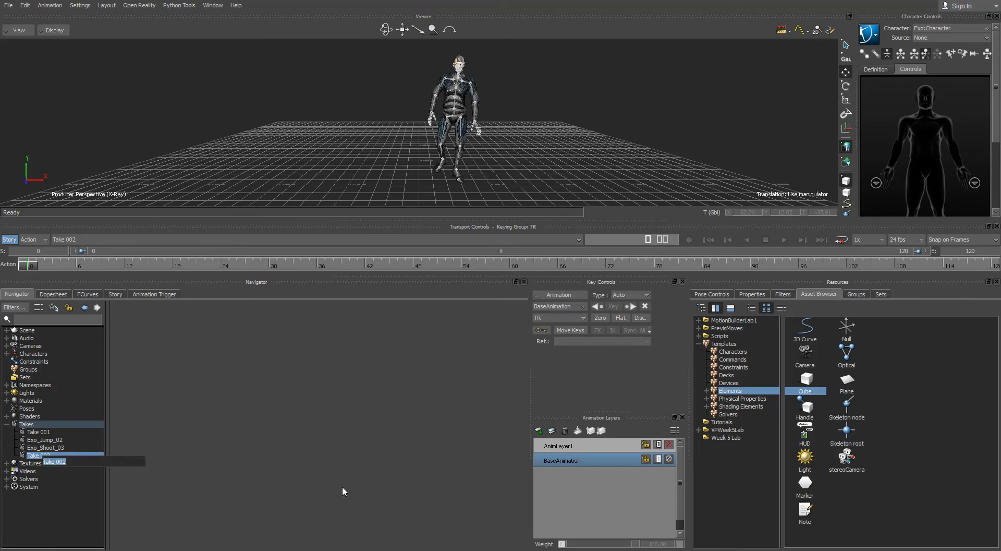
pyautogui.write('Final Take')
pyautogui.press('Return')
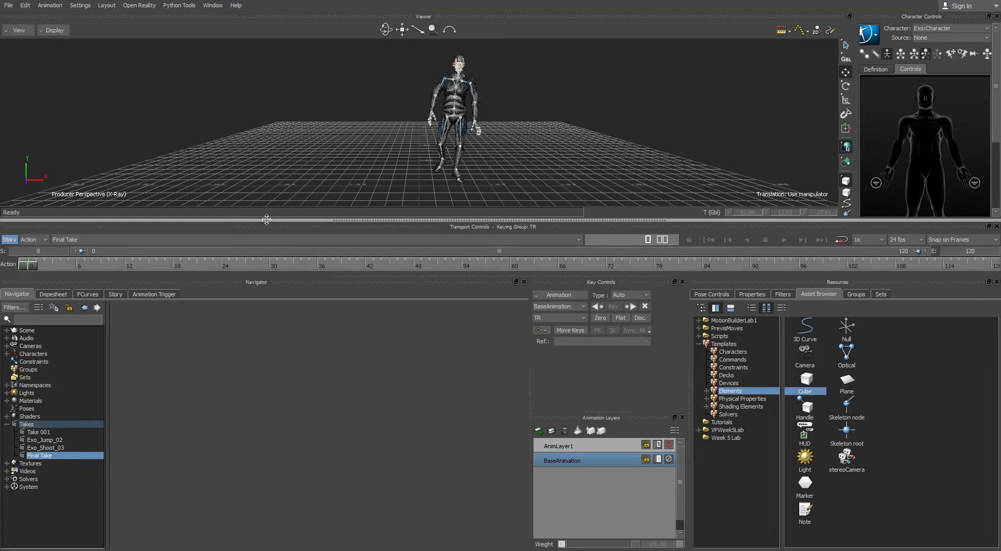
# - Insert a character animation track in the Story timeline and assign Exo:Character to it
pyautogui.click(115, 295)
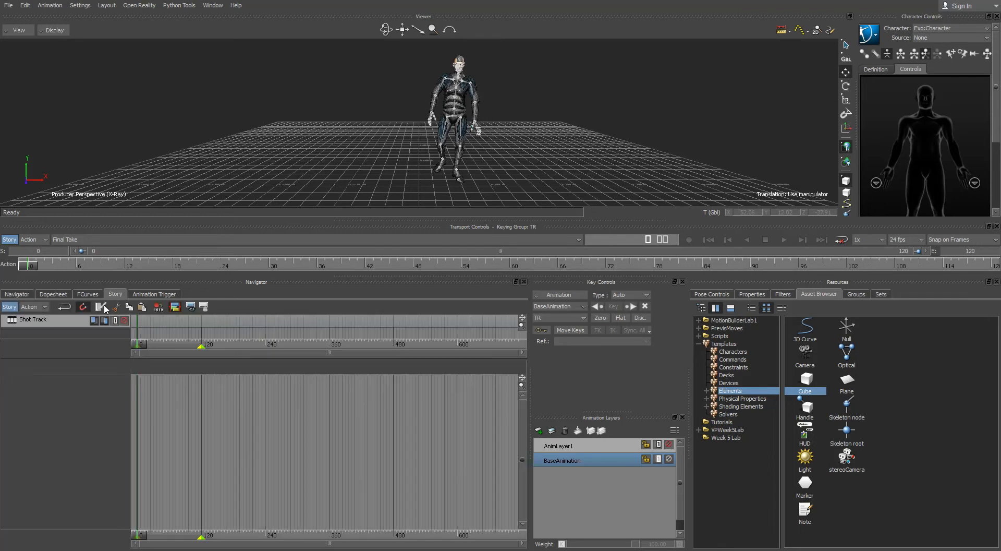
pyautogui.rightClick(86, 383)
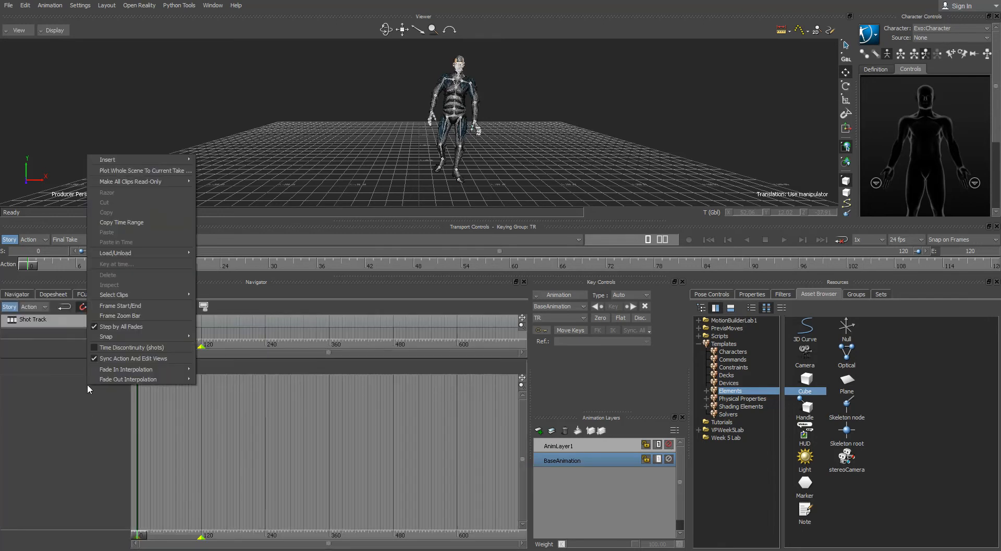
pyautogui.moveTo(142, 158)
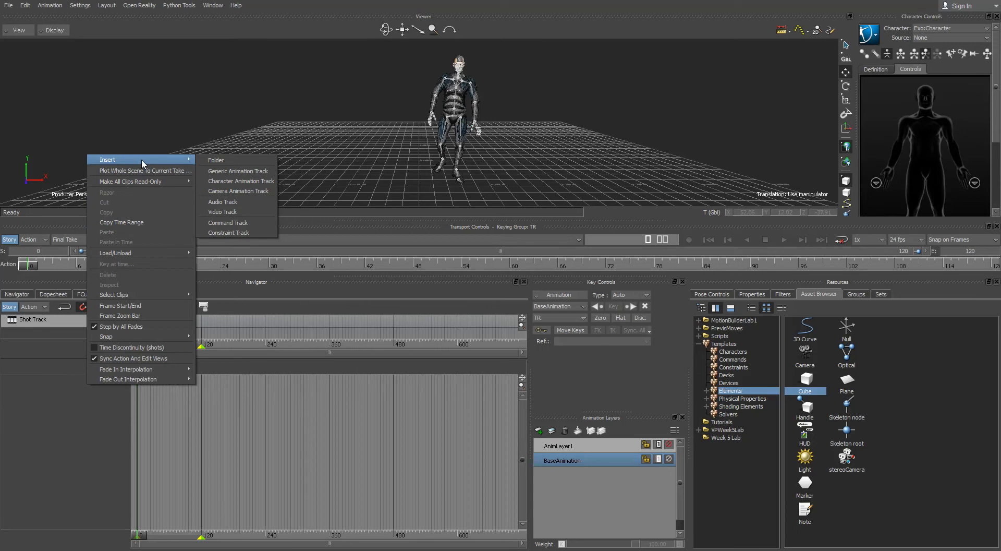
pyautogui.click(229, 183)
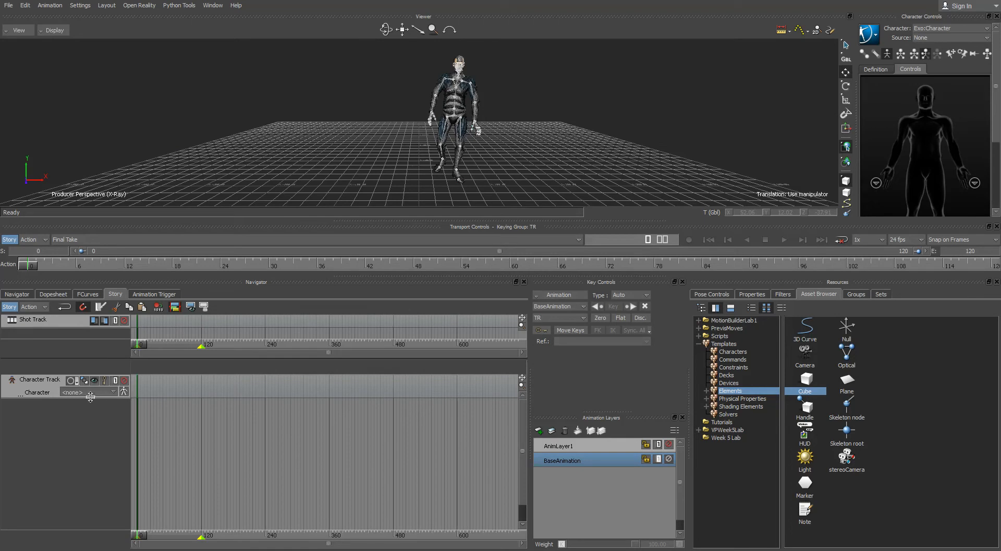
pyautogui.click(115, 392)
# - Make Exo_Jump_02 the current take and insert it as a clip at the start of the character track
pyautogui.click(139, 241)
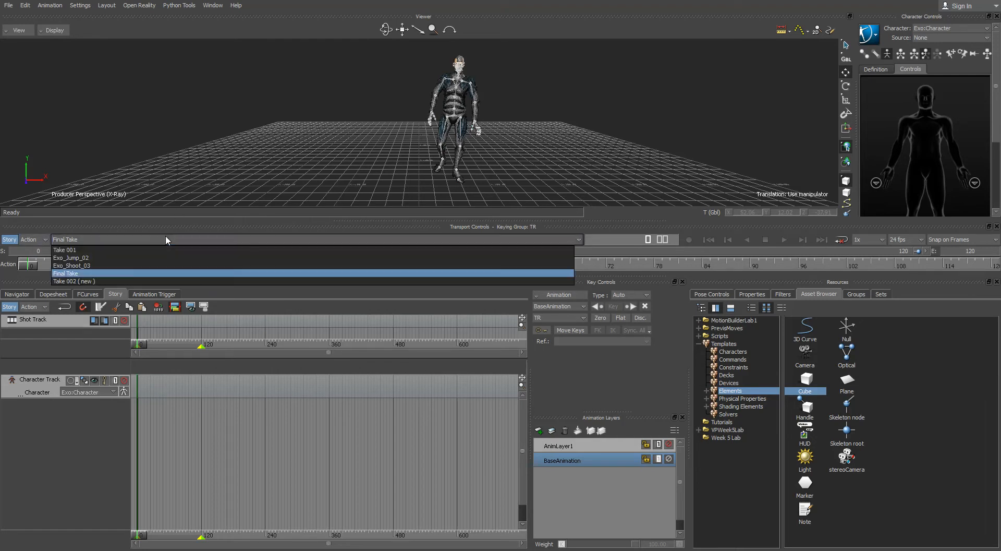
pyautogui.click(71, 258)
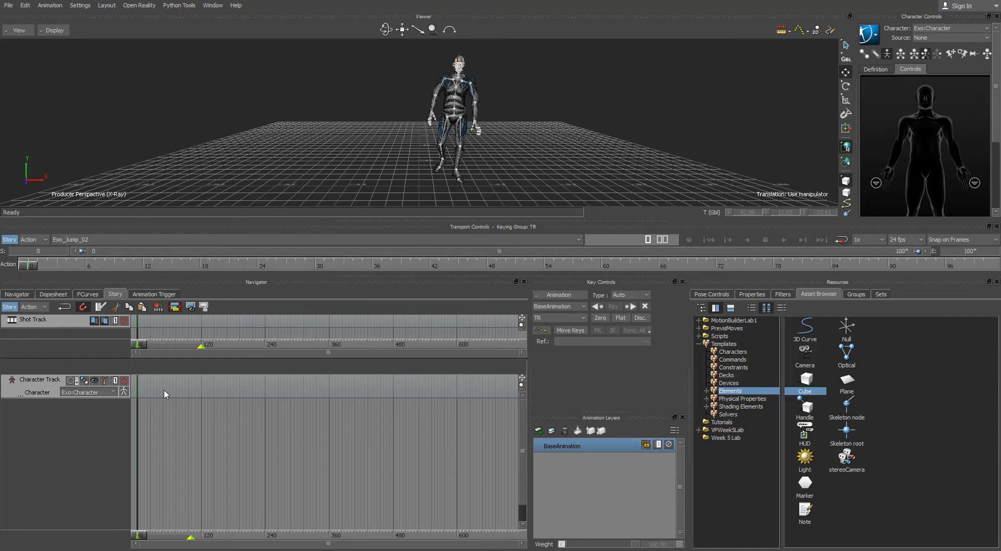
pyautogui.rightClick(177, 387)
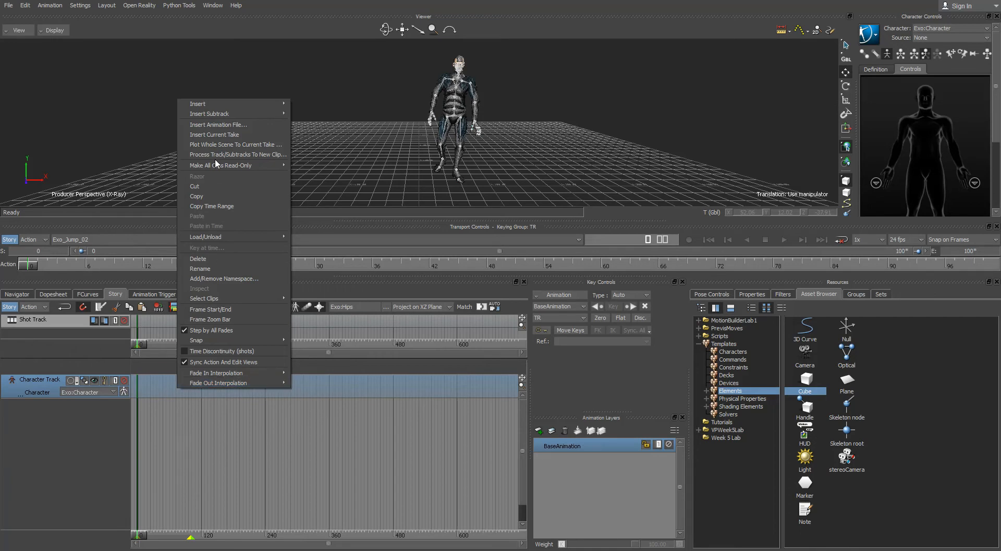
pyautogui.moveTo(223, 107)
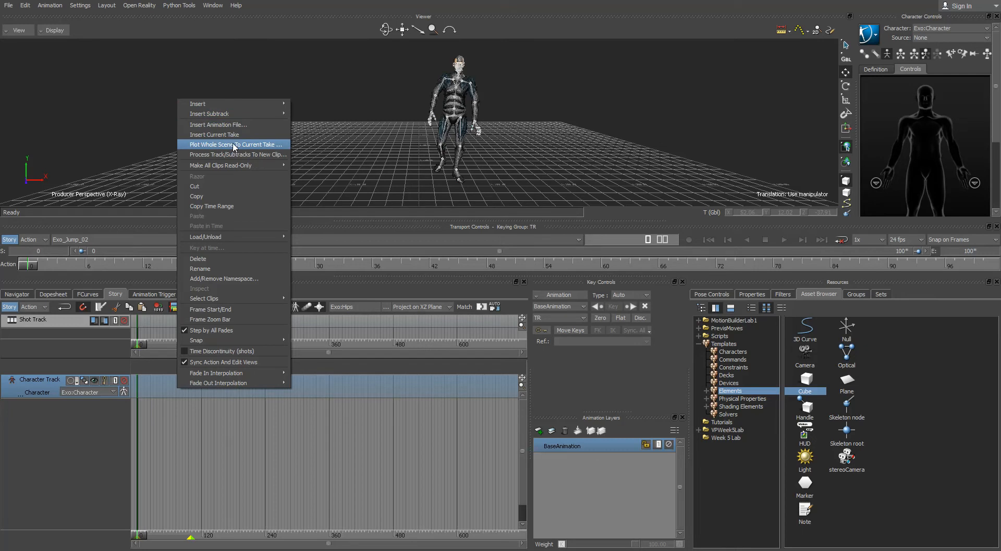
pyautogui.click(214, 135)
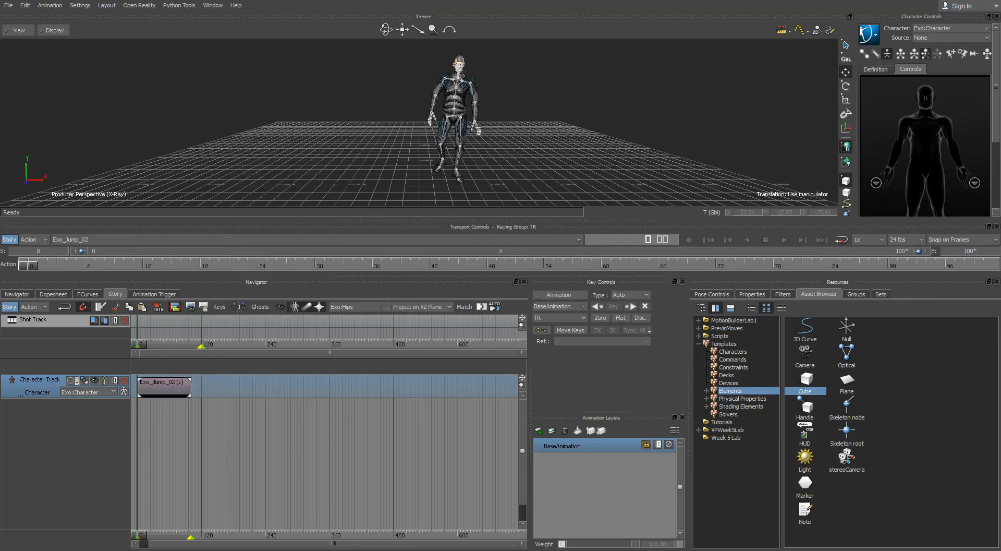
pyautogui.moveTo(141, 534); pyautogui.dragTo(129, 517)
# - Insert the Exo_Shoot_03 take on the character track and place its clip directly after the Exo_Jump_02 clip
pyautogui.click(127, 239)
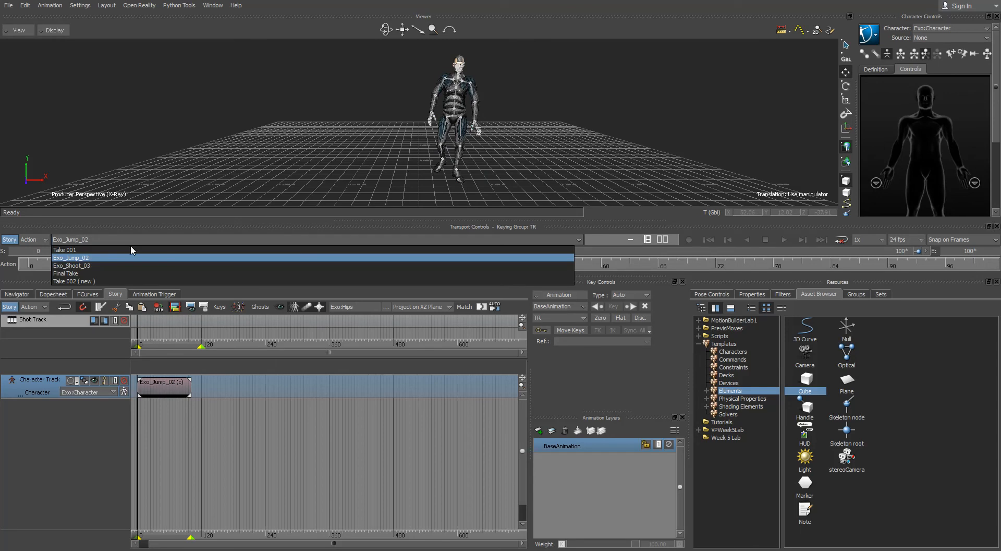
pyautogui.click(70, 266)
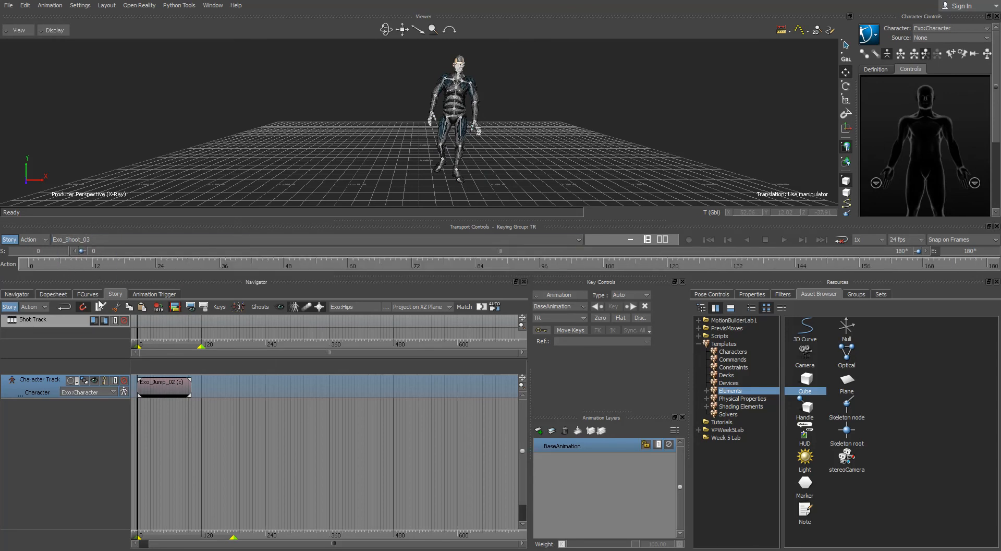
pyautogui.rightClick(214, 386)
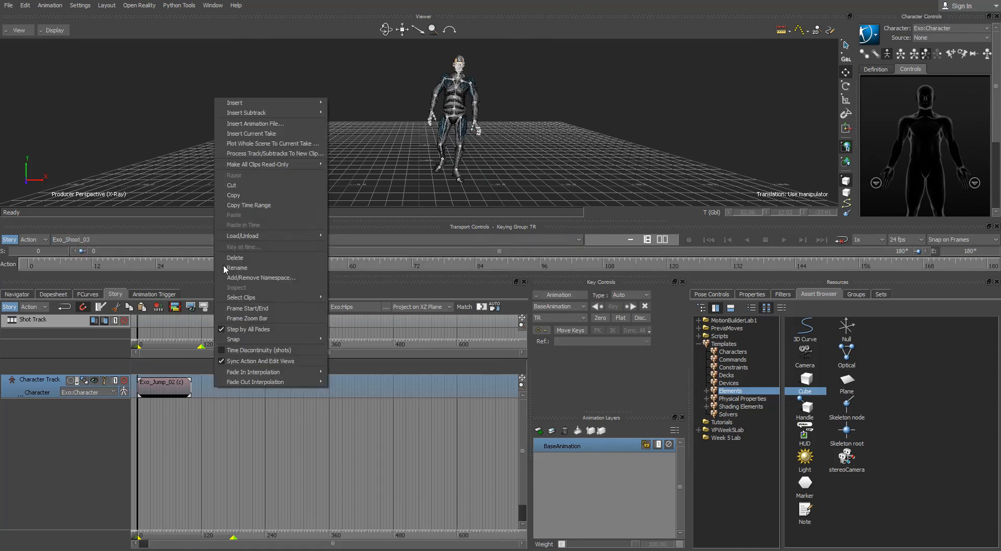
pyautogui.click(261, 134)
pyautogui.moveTo(223, 395)
pyautogui.mouseDown()
pyautogui.moveTo(292, 395)
pyautogui.moveTo(277, 395)
pyautogui.mouseUp()
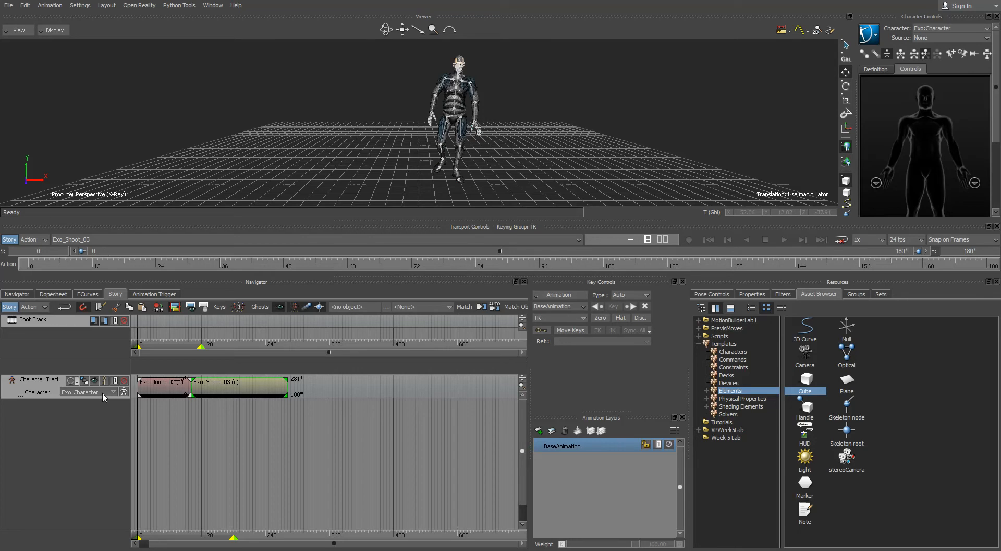
# - Switch to Final Take and set its end frame to 281 to cover both clips
pyautogui.click(98, 239)
pyautogui.click(74, 273)
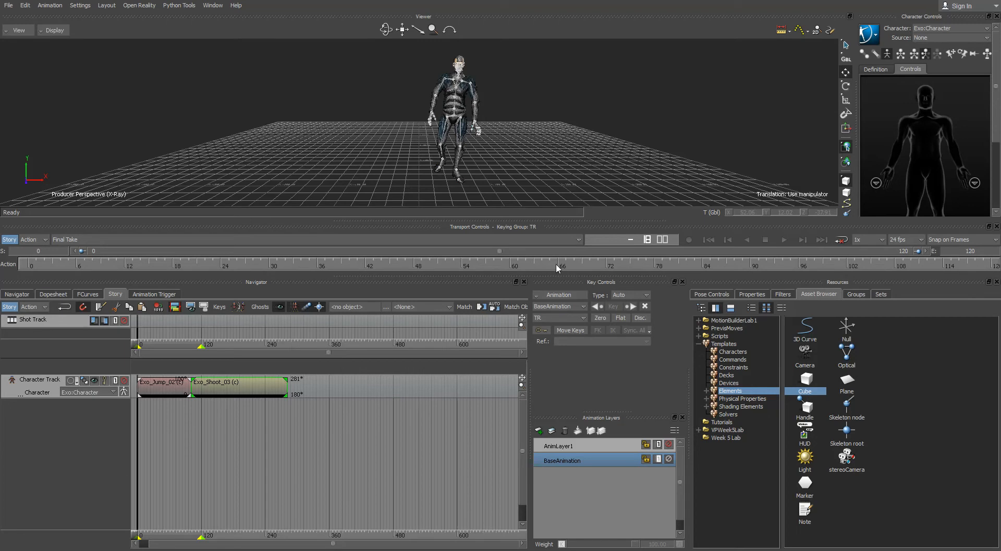
pyautogui.click(712, 238)
pyautogui.moveTo(141, 539); pyautogui.dragTo(288, 549)
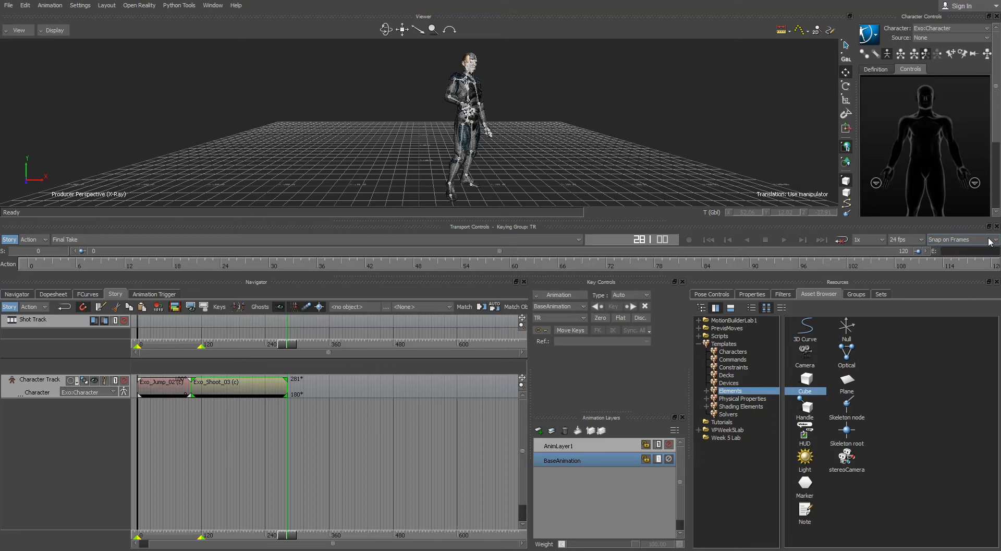
pyautogui.write('1')
pyautogui.press('Return')
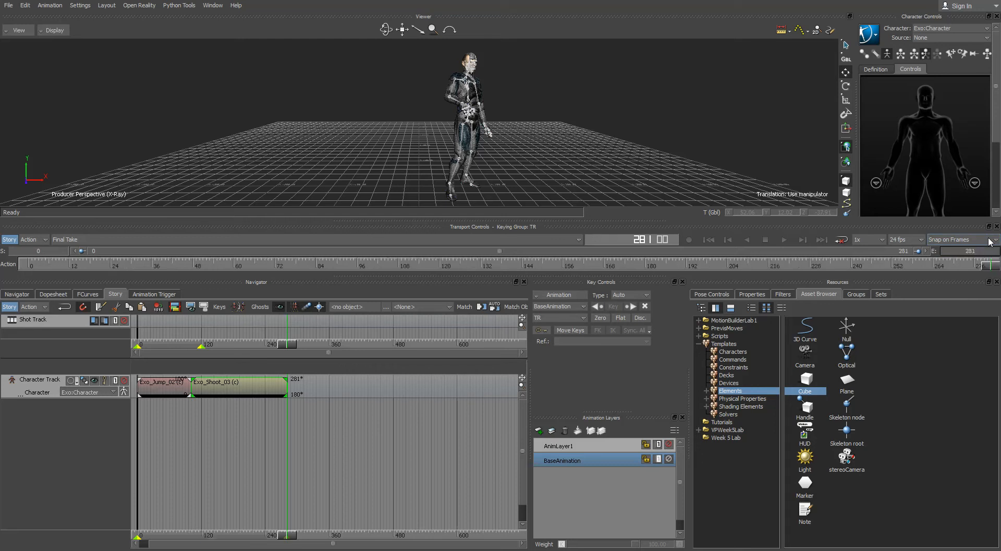
# - Play back Final Take and examine the transition between the jump and shoot clips
pyautogui.click(782, 239)
pyautogui.moveTo(290, 343); pyautogui.dragTo(203, 369)
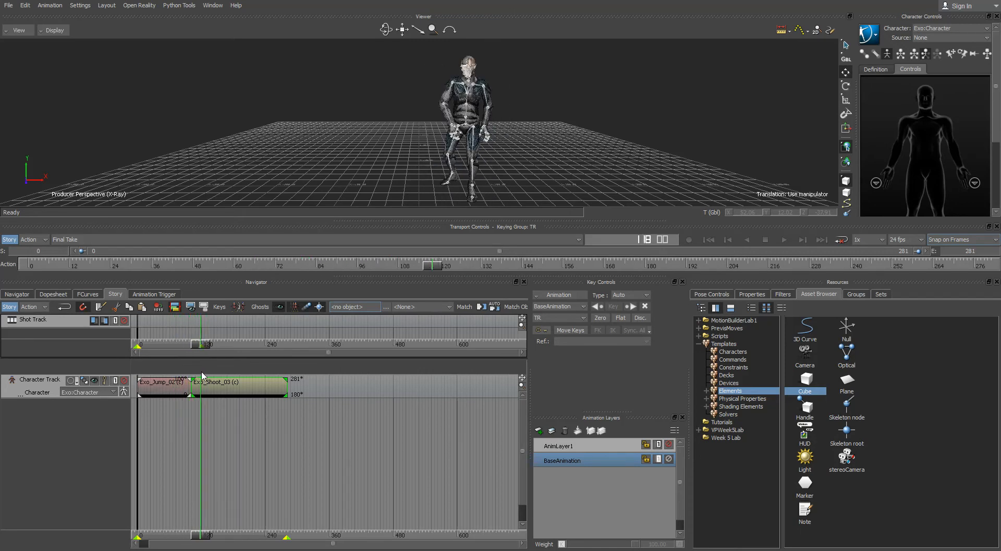
pyautogui.rightClick(248, 392)
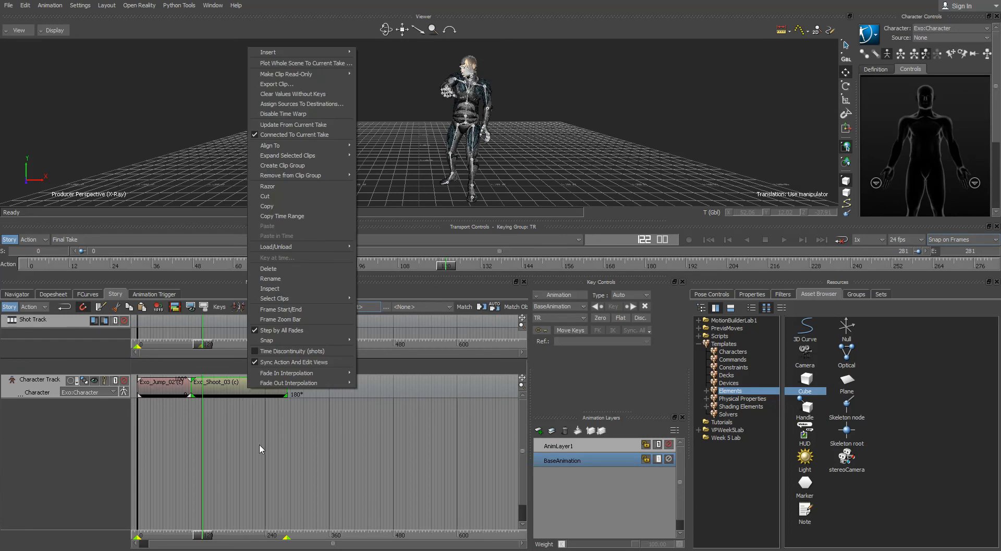
pyautogui.click(259, 444)
# - Match the Exo_Shoot_03 clip to the previous clip on Exo:RightFoot, at the start of the selected clip, using Gravity XZ translation and rotation
pyautogui.click(237, 385)
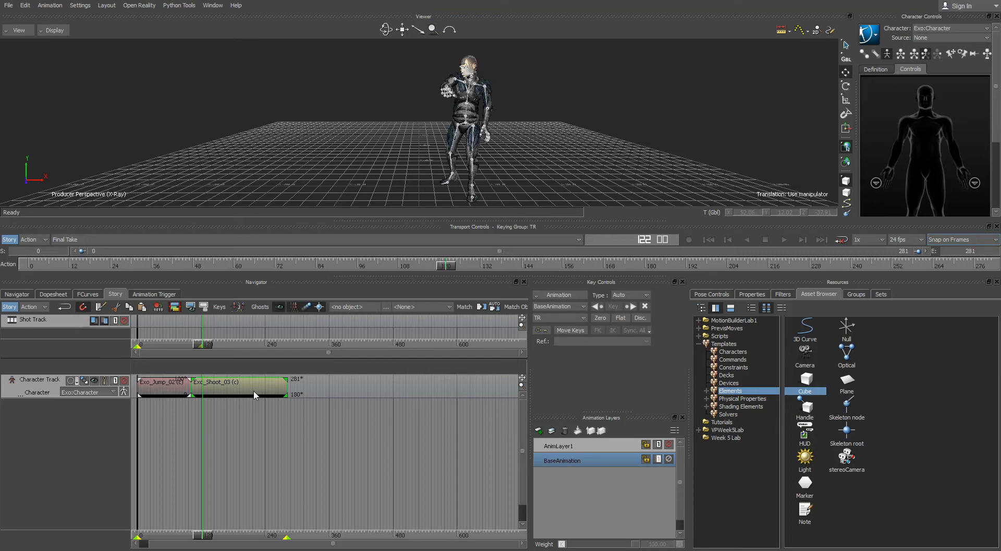
pyautogui.click(482, 309)
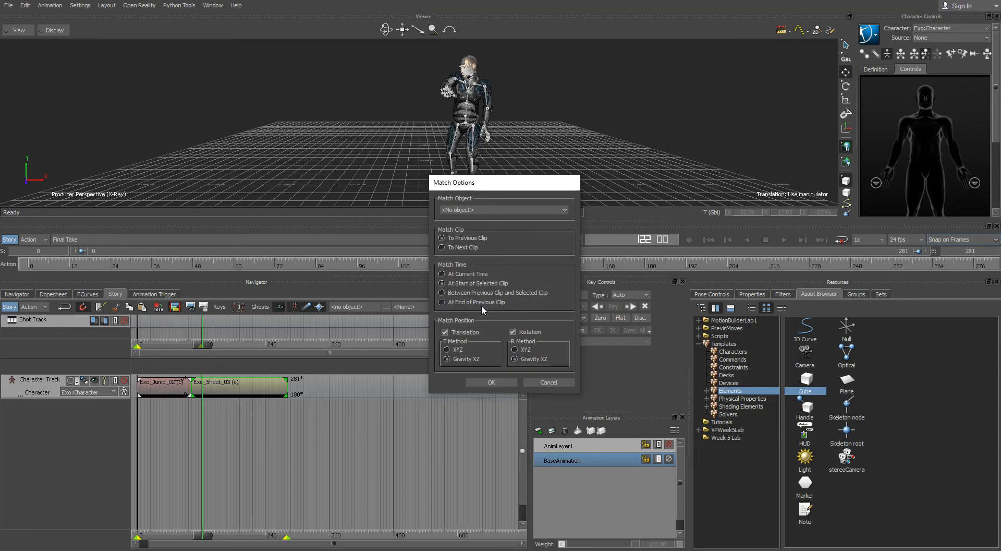
pyautogui.click(460, 210)
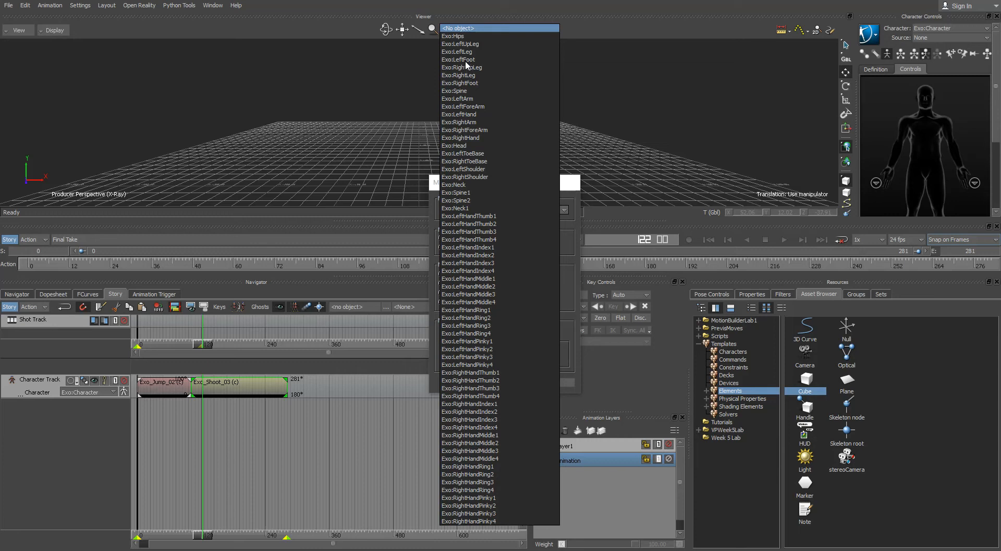
pyautogui.click(461, 83)
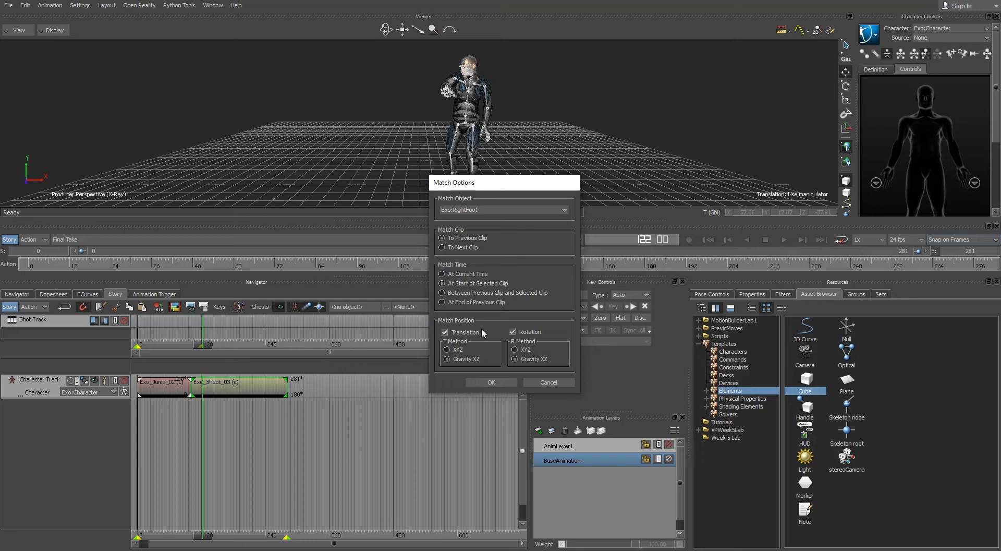
pyautogui.click(483, 383)
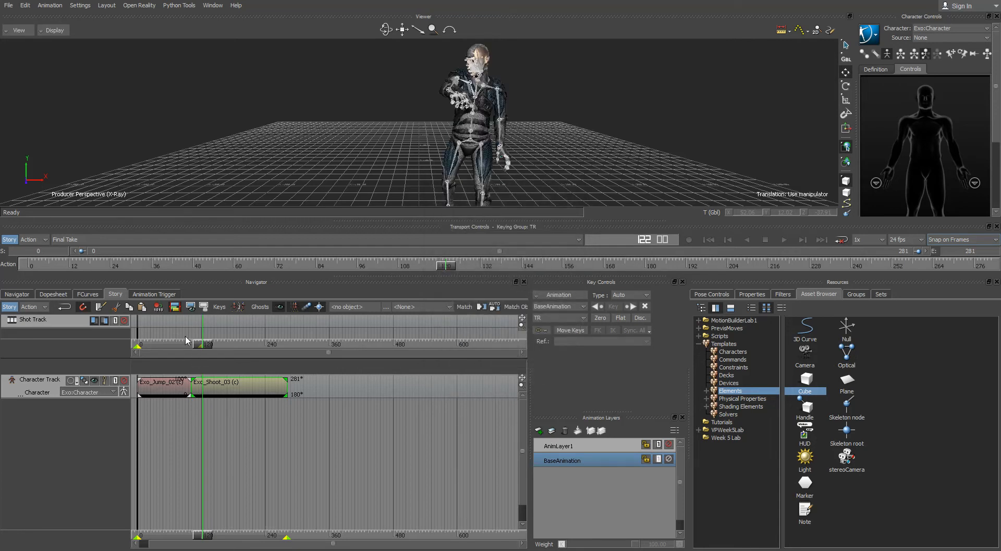
# - Play back the matched transition from just before the end of the Exo_Jump_02 clip into the shoot motion
pyautogui.moveTo(202, 348)
pyautogui.mouseDown()
pyautogui.moveTo(177, 349)
pyautogui.moveTo(205, 352)
pyautogui.moveTo(185, 356)
pyautogui.mouseUp()
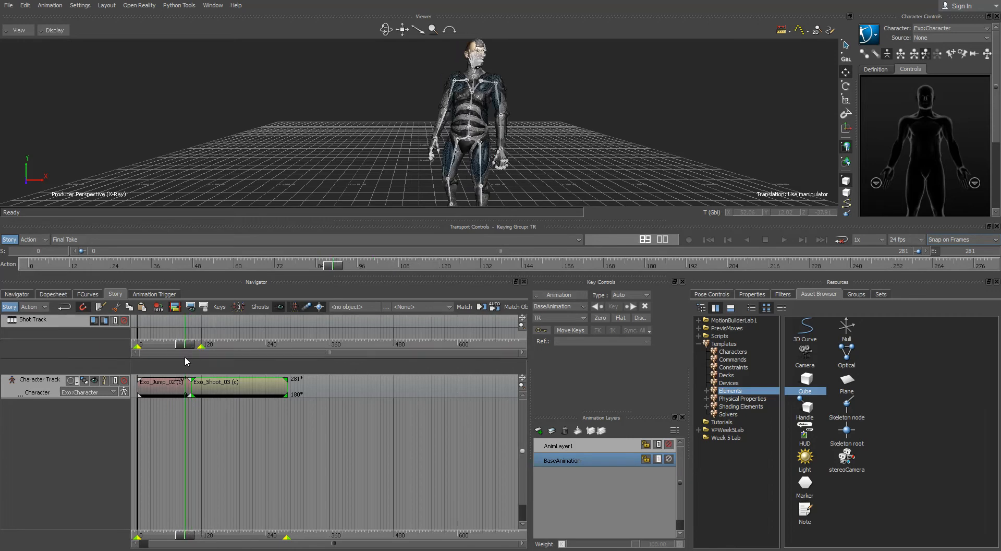
pyautogui.click(783, 239)
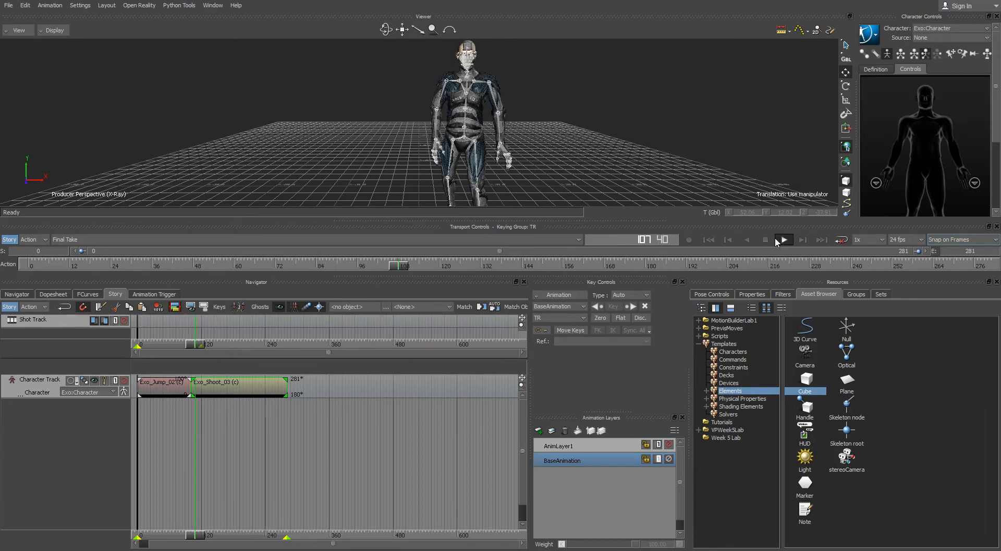
pyautogui.click(766, 240)
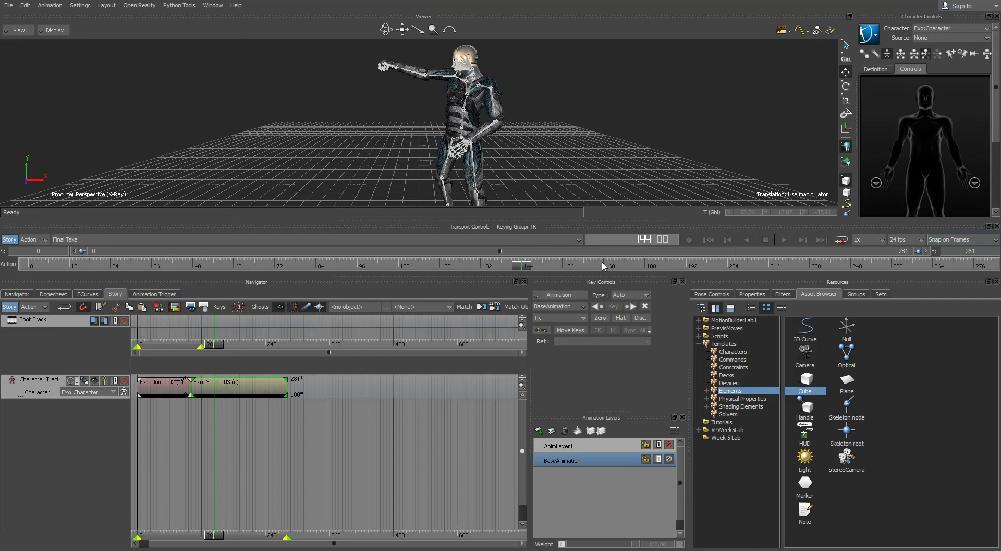
# - Slide the Exo_Shoot_03 clip back to overlap the end of the Exo_Jump_02 clip, so it ends at frame 266
pyautogui.moveTo(521, 265); pyautogui.dragTo(370, 275)
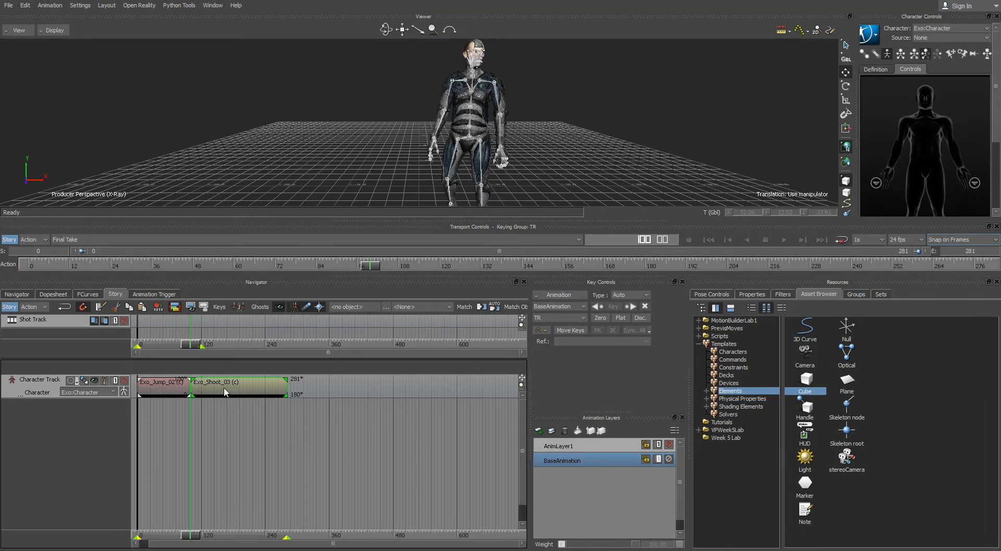
pyautogui.moveTo(218, 392); pyautogui.dragTo(217, 394)
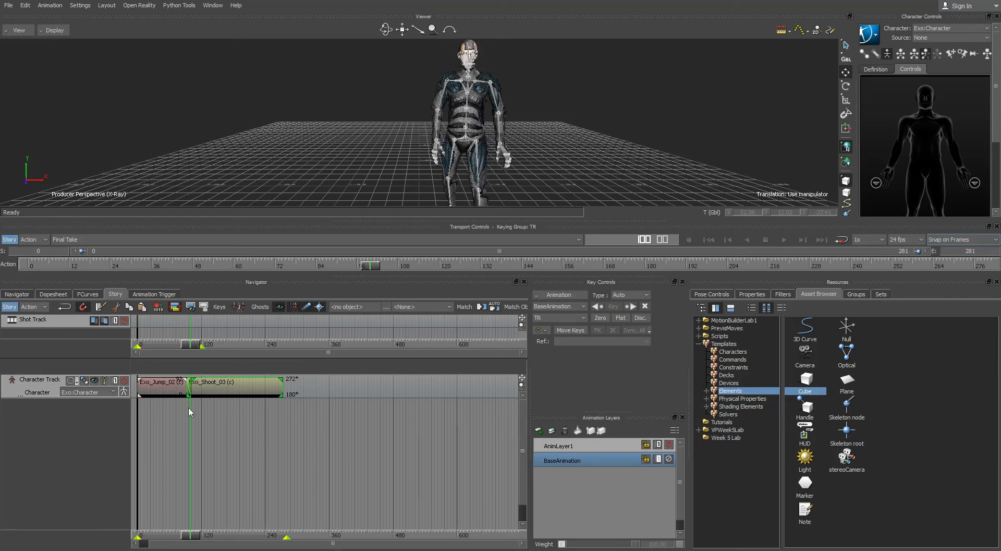
pyautogui.moveTo(184, 543); pyautogui.dragTo(192, 538)
pyautogui.moveTo(233, 386); pyautogui.dragTo(222, 388)
pyautogui.moveTo(188, 538)
pyautogui.mouseDown()
pyautogui.moveTo(146, 537)
pyautogui.moveTo(190, 531)
pyautogui.moveTo(151, 537)
pyautogui.moveTo(183, 541)
pyautogui.mouseUp()
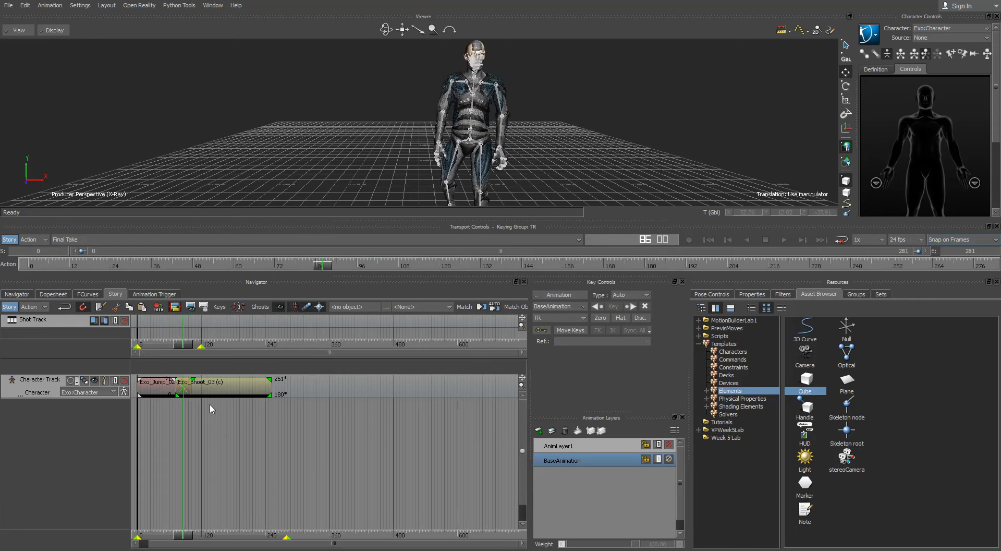
pyautogui.moveTo(218, 391); pyautogui.dragTo(227, 389)
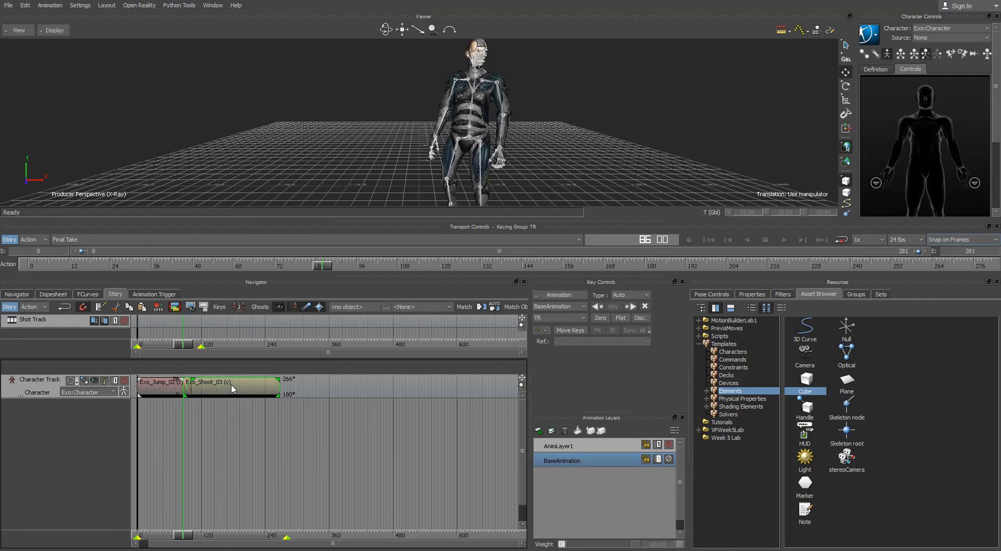
# - Play back the blended transition from frame 55 with the loop setting toggled, and examine it from the side
pyautogui.moveTo(185, 538); pyautogui.dragTo(176, 514)
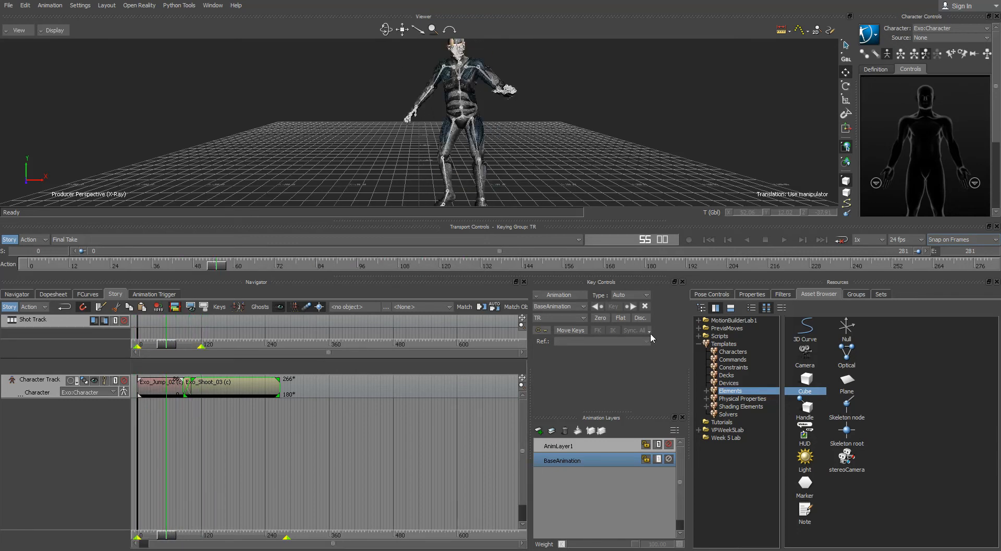
pyautogui.click(783, 239)
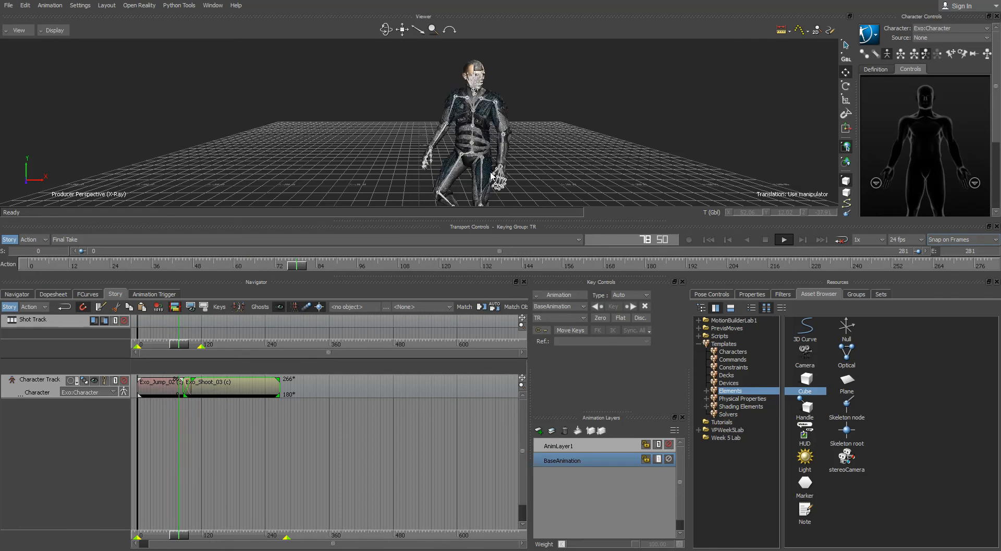
pyautogui.click(842, 239)
pyautogui.keyDown('ctrl'); pyautogui.keyDown('shift'); pyautogui.moveTo(437, 146); pyautogui.dragTo(521, 149); pyautogui.keyUp('shift'); pyautogui.keyUp('ctrl')
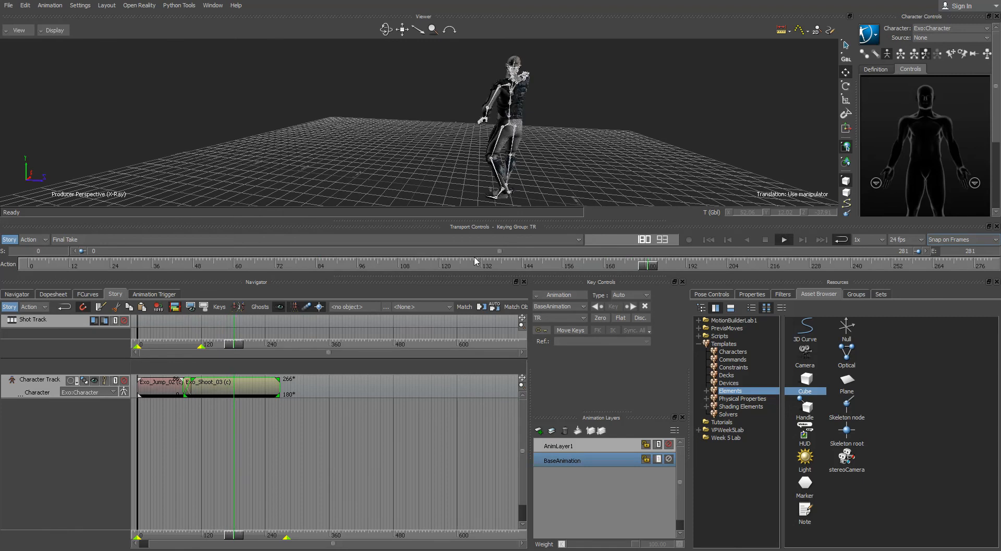
pyautogui.click(766, 239)
# - Shift the Exo_Shoot_03 clip so it ends at frame 273, and play back the adjusted blend
pyautogui.moveTo(218, 392); pyautogui.dragTo(226, 396)
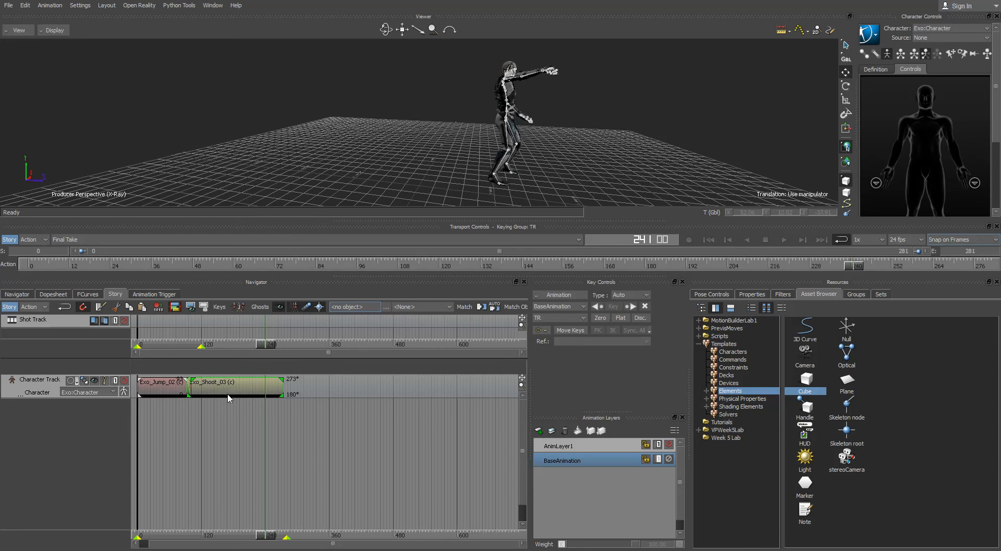
pyautogui.click(785, 239)
pyautogui.moveTo(921, 267); pyautogui.dragTo(180, 292)
pyautogui.click(782, 239)
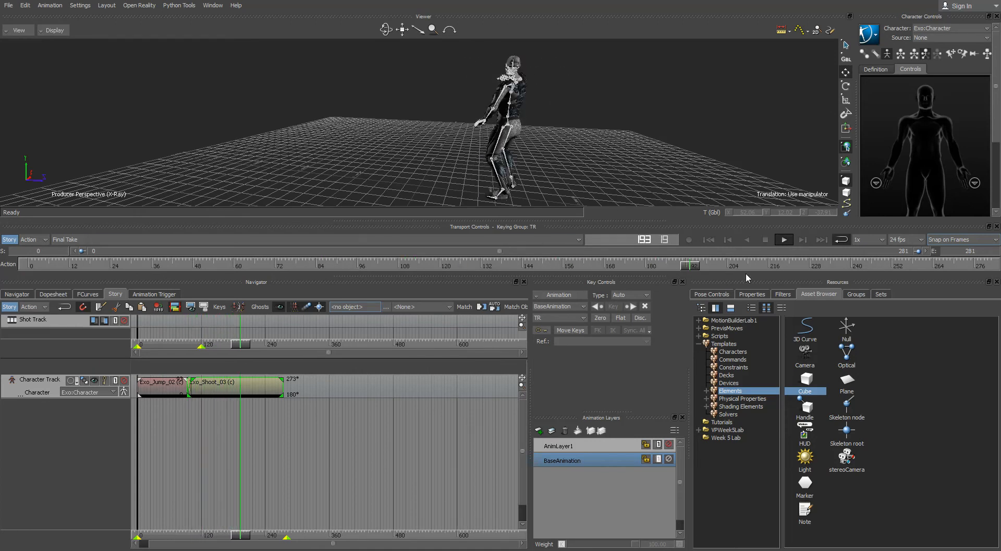
pyautogui.click(765, 240)
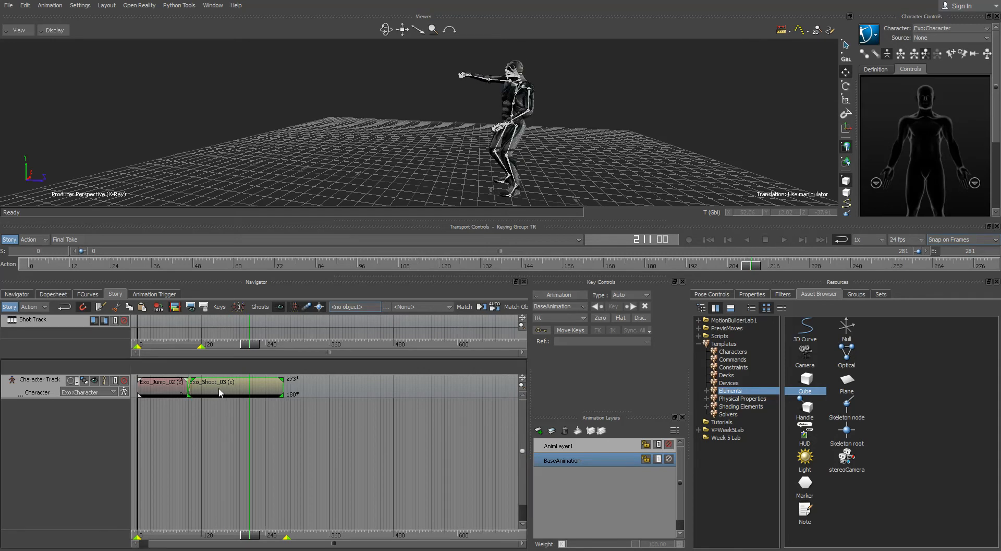
# - Play back Final Take from frame 74 and examine the jump-to-shoot blend from several angles
pyautogui.moveTo(744, 267); pyautogui.dragTo(282, 295)
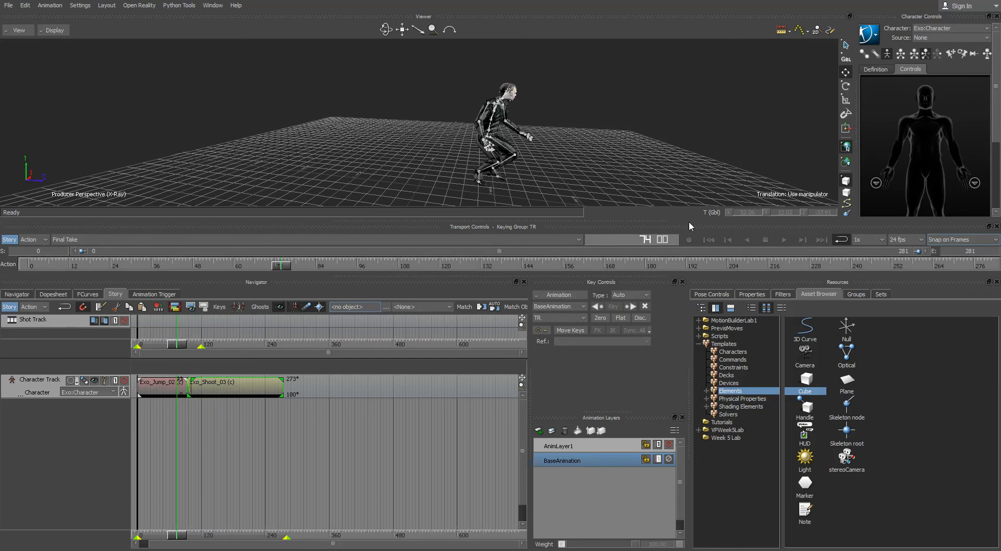
pyautogui.click(784, 241)
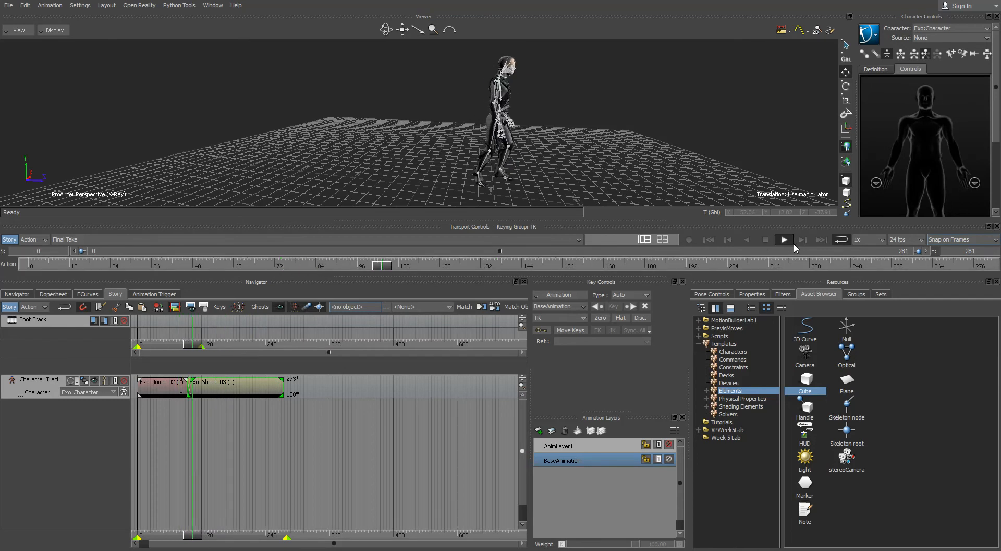
pyautogui.keyDown('ctrl'); pyautogui.keyDown('shift'); pyautogui.moveTo(527, 170); pyautogui.dragTo(483, 166); pyautogui.keyUp('shift'); pyautogui.keyUp('ctrl')
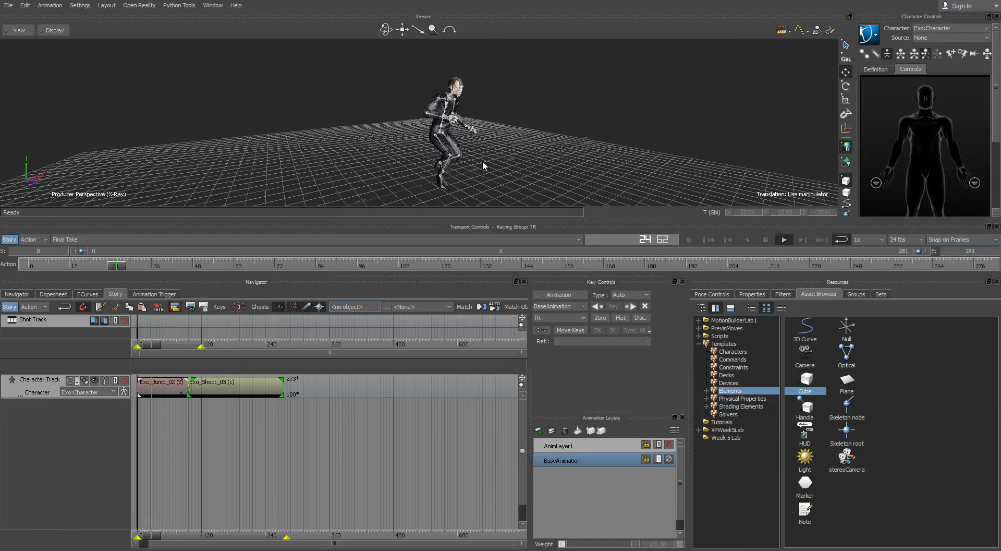
pyautogui.click(765, 239)
pyautogui.keyDown('ctrl'); pyautogui.keyDown('shift'); pyautogui.moveTo(598, 170); pyautogui.dragTo(493, 199); pyautogui.keyUp('shift'); pyautogui.keyUp('ctrl')
pyautogui.keyDown('ctrl'); pyautogui.keyDown('shift'); pyautogui.moveTo(414, 159); pyautogui.dragTo(481, 140); pyautogui.keyUp('shift'); pyautogui.keyUp('ctrl')
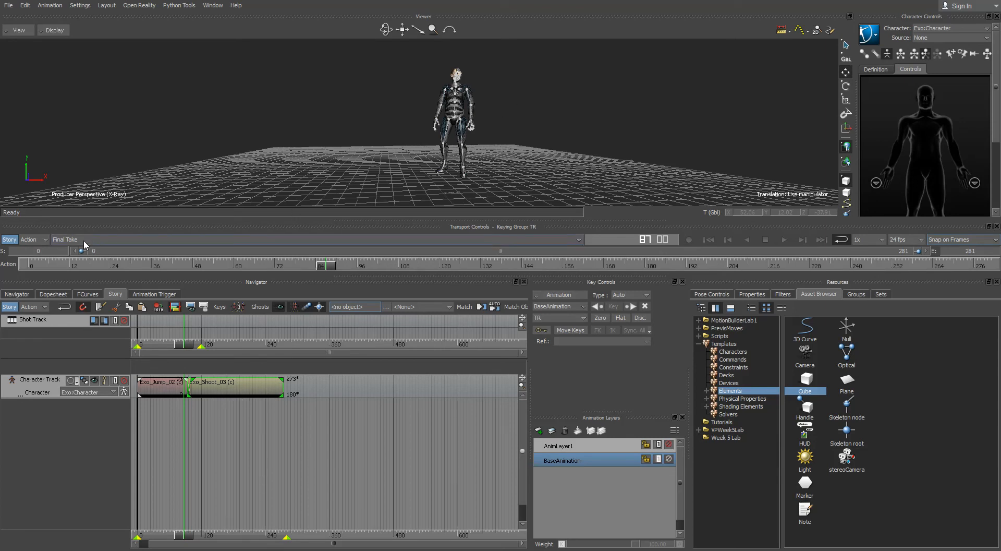
pyautogui.keyDown('ctrl'); pyautogui.keyDown('shift'); pyautogui.moveTo(376, 157); pyautogui.dragTo(355, 140); pyautogui.keyUp('shift'); pyautogui.keyUp('ctrl')
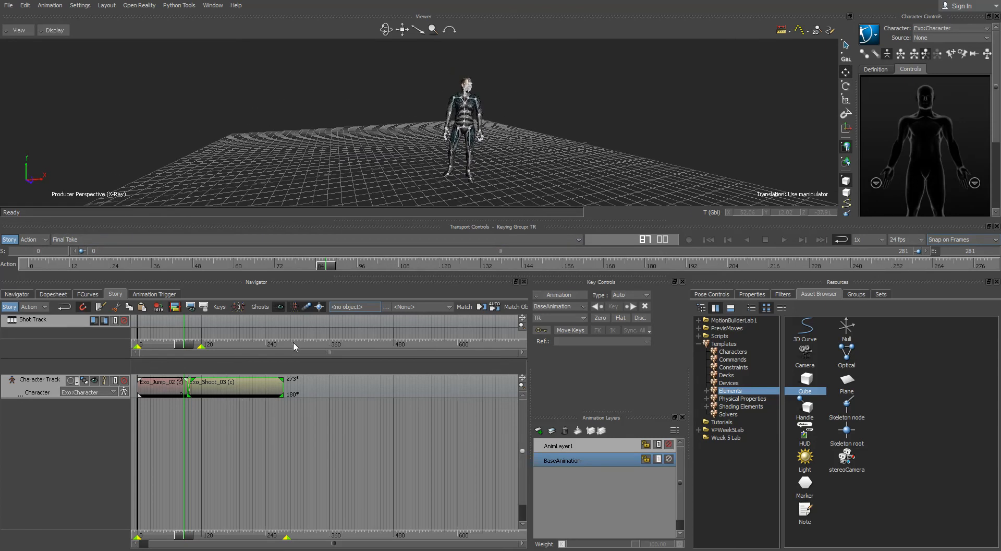
# - Plot the whole scene from the character track to the current take, keeping the offered plot options
pyautogui.rightClick(311, 391)
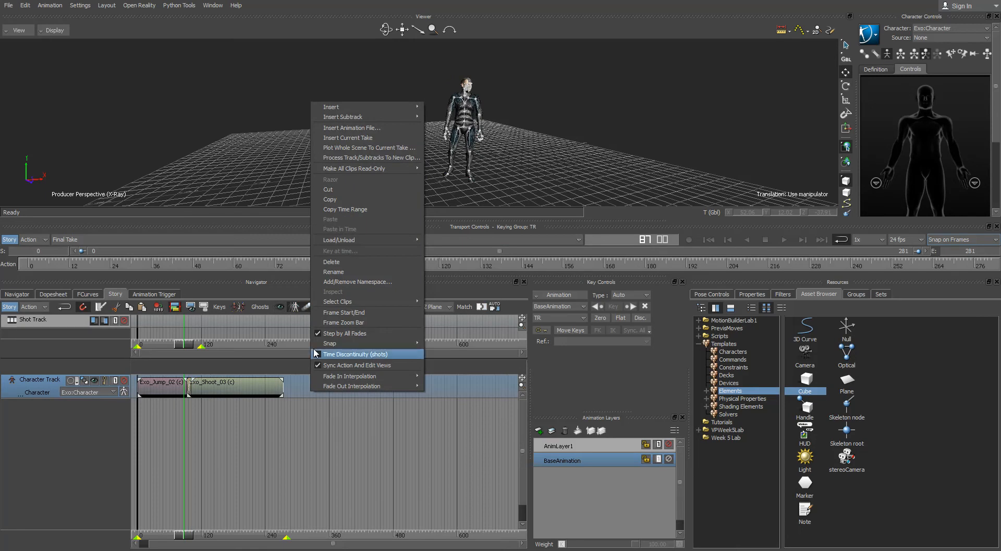
pyautogui.click(377, 148)
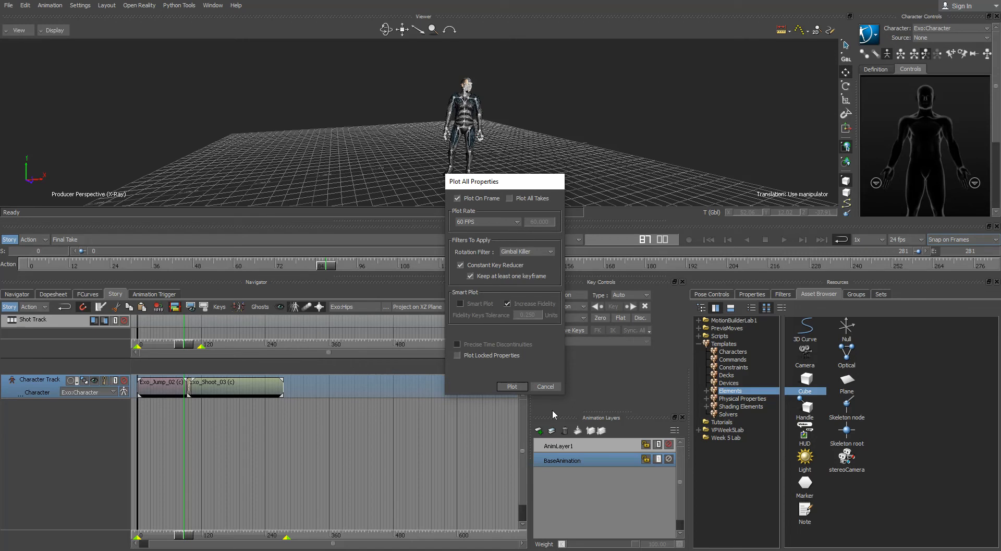
pyautogui.click(513, 387)
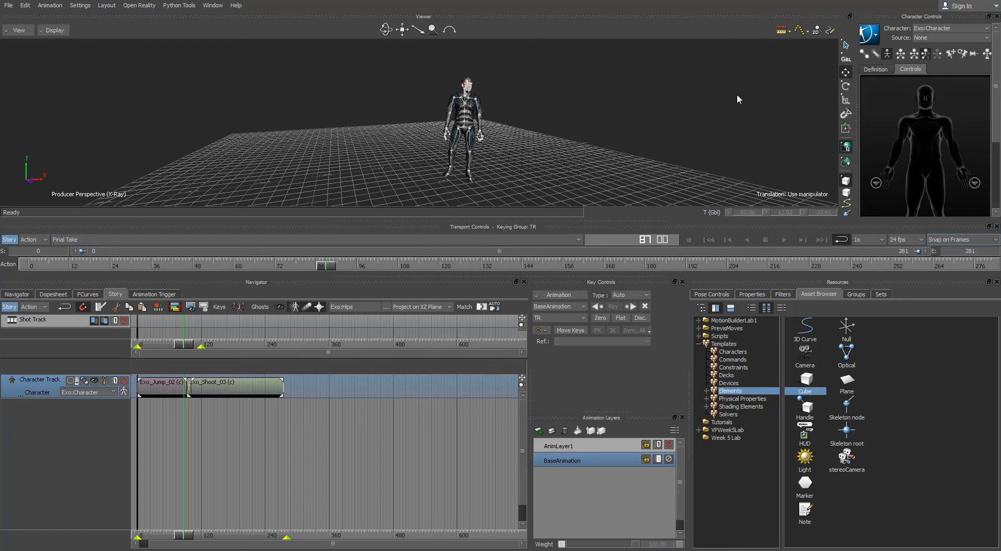
# - Mute the character track to check the plotted motion back to frame 0, and delete the track from Story
pyautogui.moveTo(334, 266); pyautogui.dragTo(116, 266)
pyautogui.rightClick(39, 389)
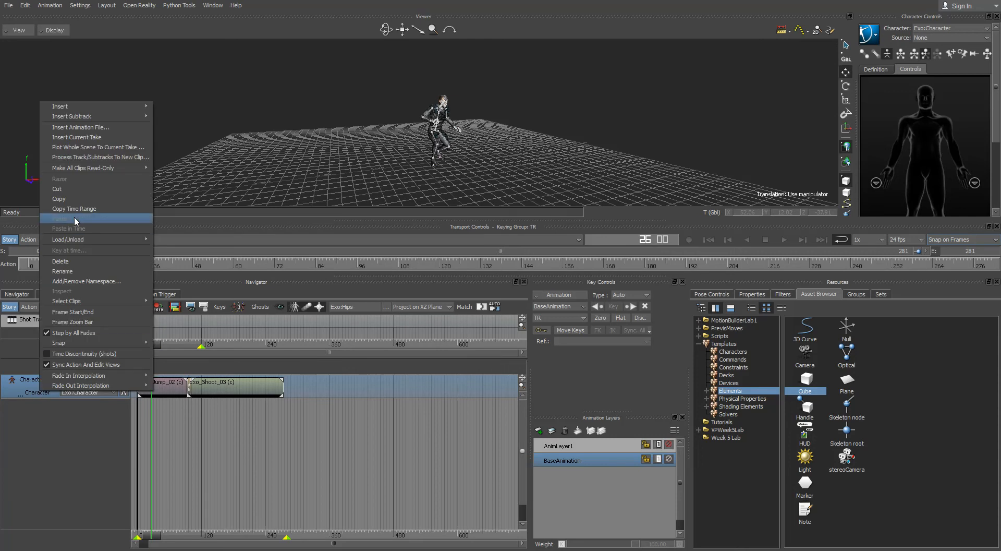
pyautogui.click(56, 411)
pyautogui.click(124, 381)
pyautogui.moveTo(119, 268); pyautogui.dragTo(2, 254)
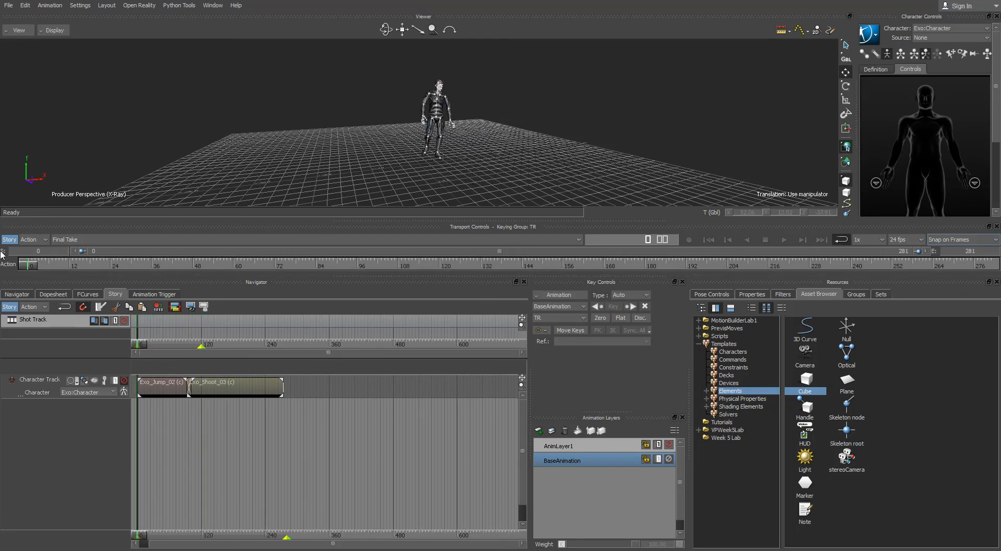
pyautogui.rightClick(26, 392)
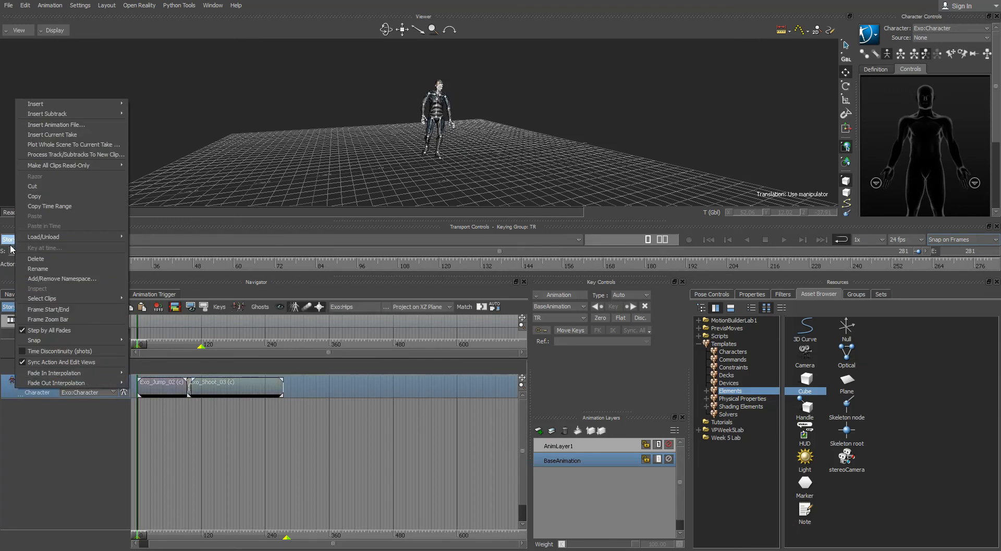
pyautogui.click(36, 258)
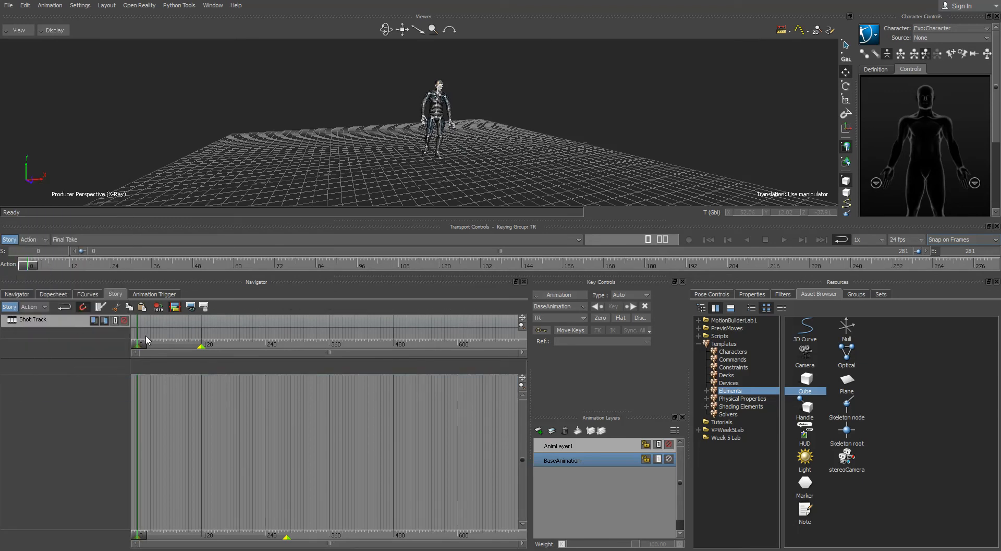
pyautogui.moveTo(28, 270); pyautogui.dragTo(2, 269)
# - Switch to the Exo_Jump_02 take and the Exo_Shoot_03 take to review the source animations
pyautogui.click(166, 242)
pyautogui.click(85, 265)
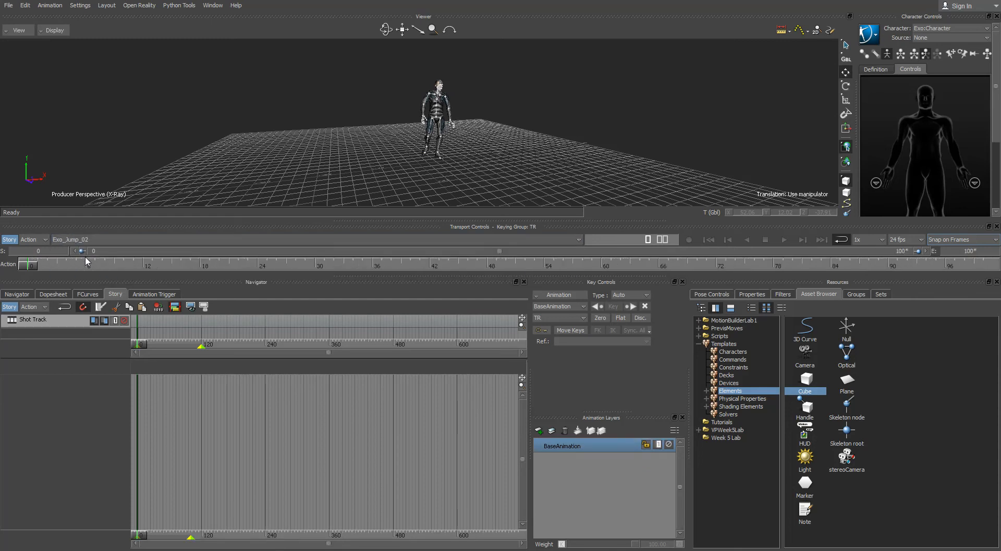
pyautogui.moveTo(32, 268); pyautogui.dragTo(11, 281)
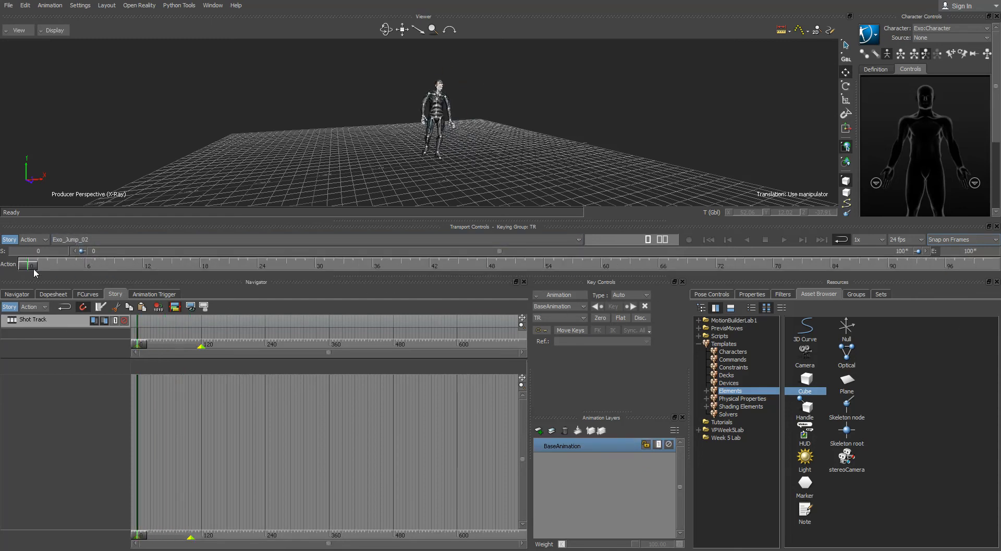
pyautogui.click(95, 239)
pyautogui.click(83, 265)
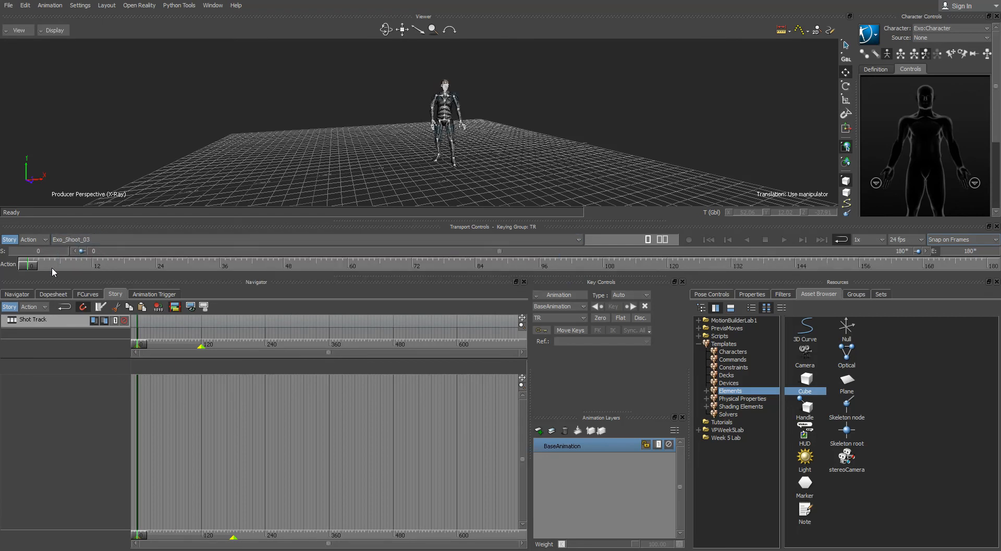
pyautogui.moveTo(31, 266)
pyautogui.mouseDown()
pyautogui.moveTo(725, 264)
pyautogui.moveTo(31, 266)
pyautogui.mouseUp()
# - Return to Final Take, scrub through the combined animation, and go back to frame 0
pyautogui.click(95, 239)
pyautogui.click(73, 274)
pyautogui.moveTo(31, 264); pyautogui.dragTo(441, 255)
pyautogui.moveTo(937, 272); pyautogui.dragTo(1, 261)
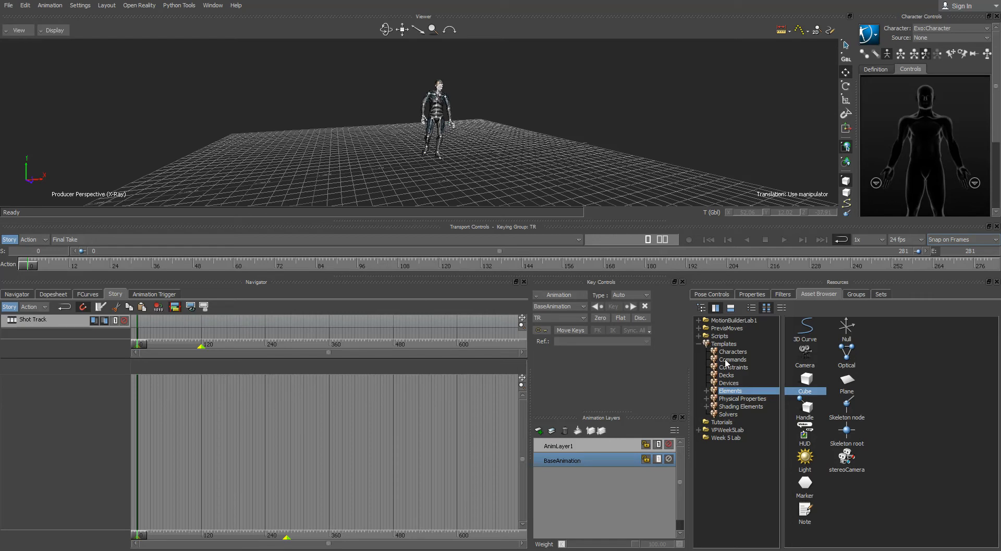
# - Add a Cube from the Elements templates to the scene at the character's feet
pyautogui.click(699, 344)
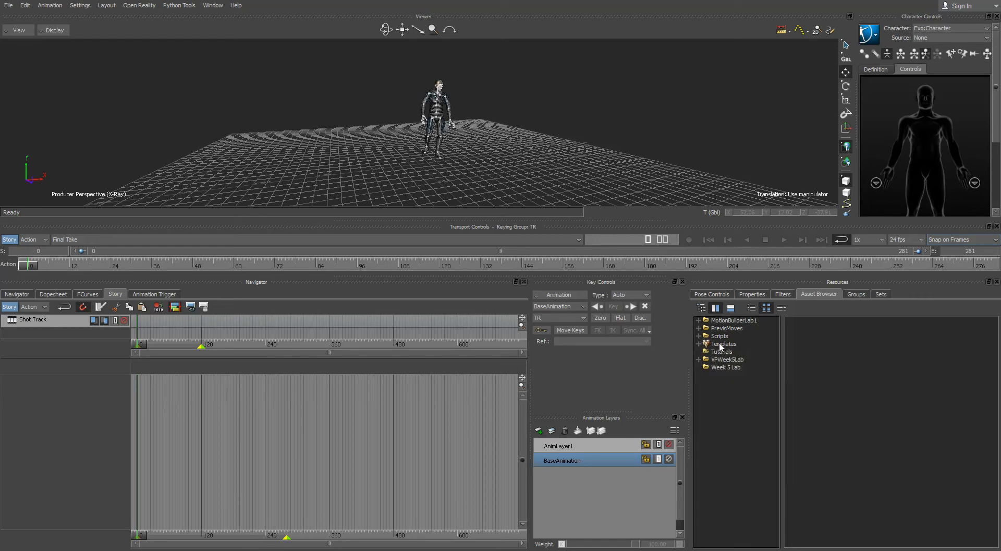
pyautogui.click(699, 344)
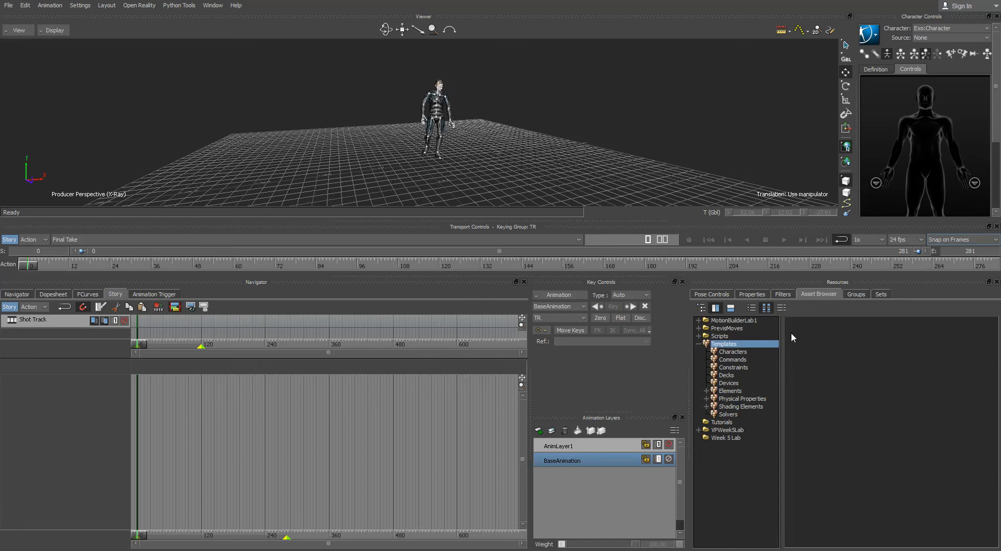
pyautogui.click(705, 390)
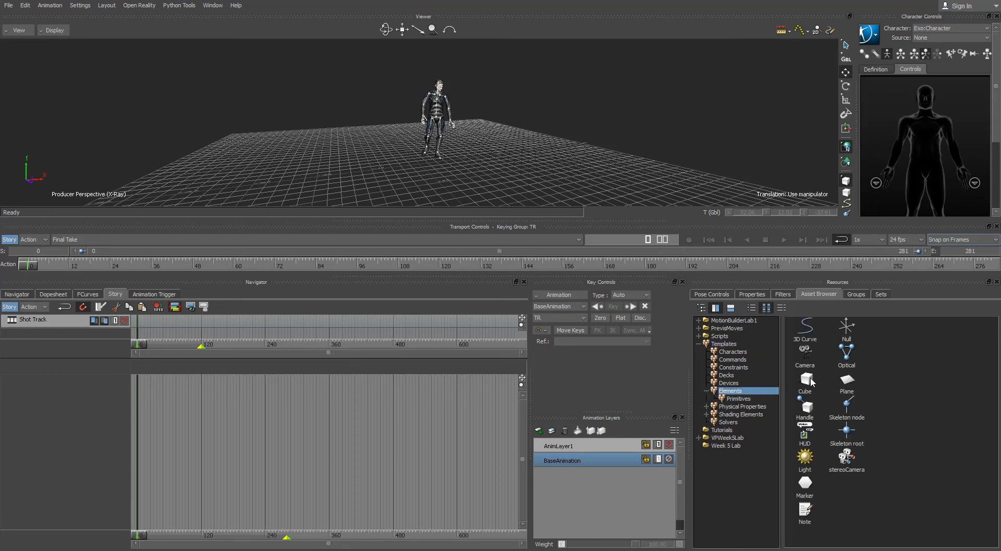
pyautogui.moveTo(807, 384); pyautogui.dragTo(434, 159)
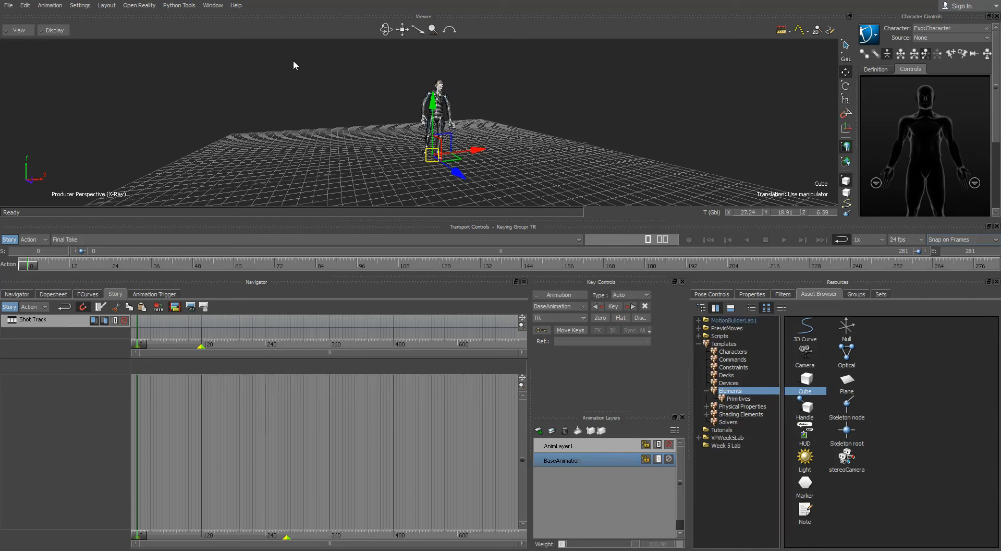
# - Scale the cube uniformly to about 44.96 on all axes
pyautogui.click(846, 128)
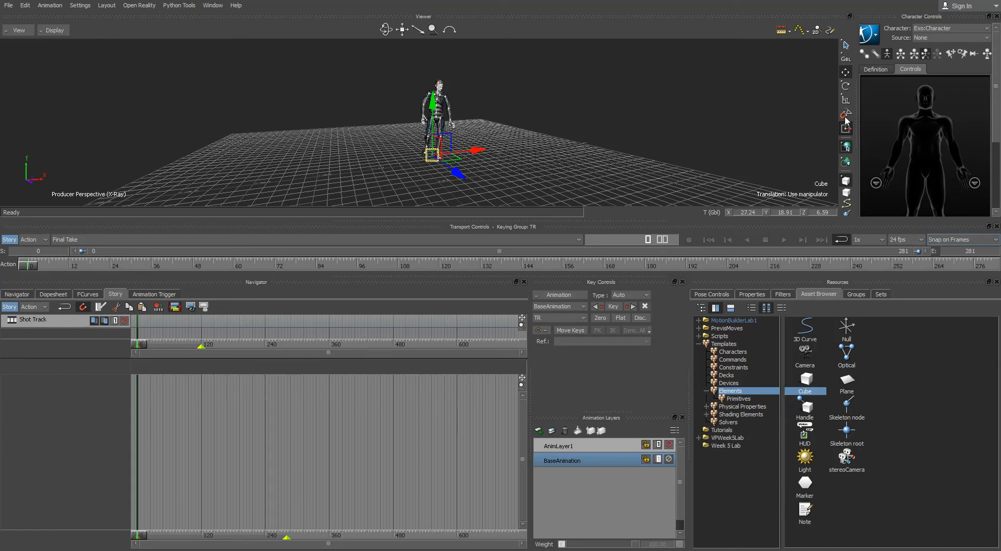
pyautogui.click(846, 100)
pyautogui.moveTo(446, 158); pyautogui.dragTo(577, 41)
pyautogui.click(846, 45)
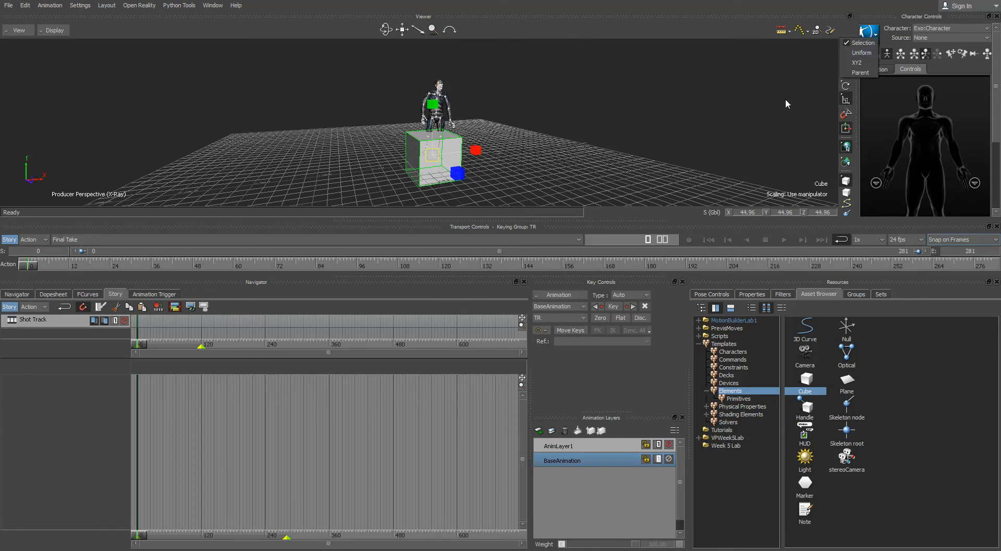
# - Raise the cube to about 65.28 on the Y axis
pyautogui.click(846, 72)
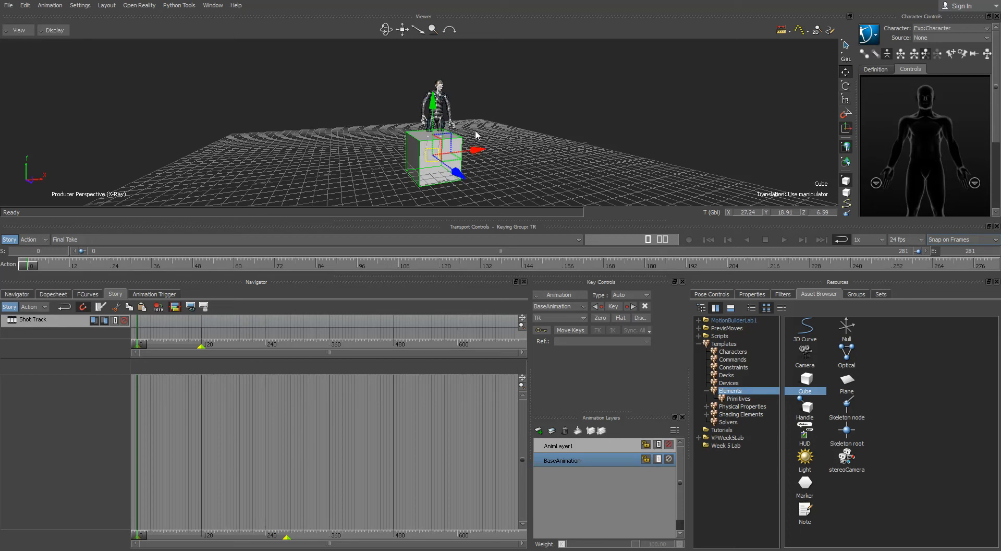
pyautogui.moveTo(436, 115); pyautogui.dragTo(441, 95)
pyautogui.keyDown('ctrl'); pyautogui.keyDown('shift'); pyautogui.moveTo(490, 188); pyautogui.dragTo(470, 177); pyautogui.keyUp('shift'); pyautogui.keyUp('ctrl')
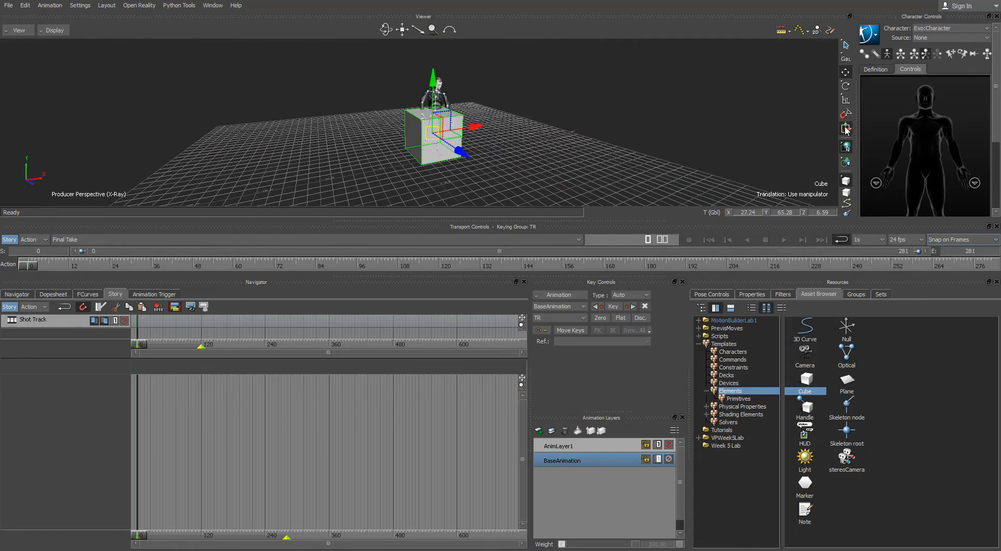
# - Stretch the cube along its X axis into a longer box and return to the translation manipulator
pyautogui.click(846, 100)
pyautogui.moveTo(474, 126); pyautogui.dragTo(501, 137)
pyautogui.press('t')
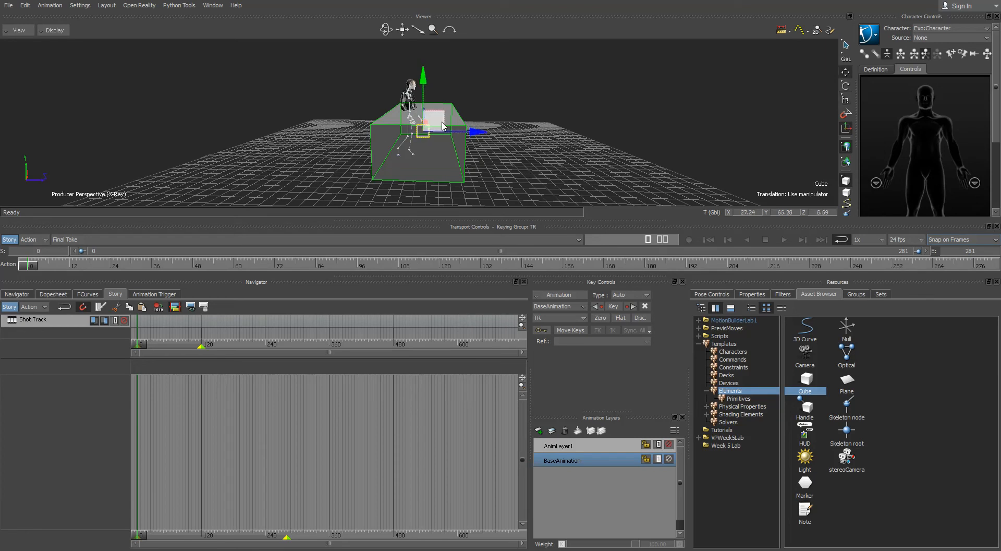
# - Slide the box along Z to about -39.17, checking its placement against the jump near frame 26
pyautogui.moveTo(466, 134)
pyautogui.mouseDown()
pyautogui.moveTo(431, 135)
pyautogui.moveTo(447, 134)
pyautogui.mouseUp()
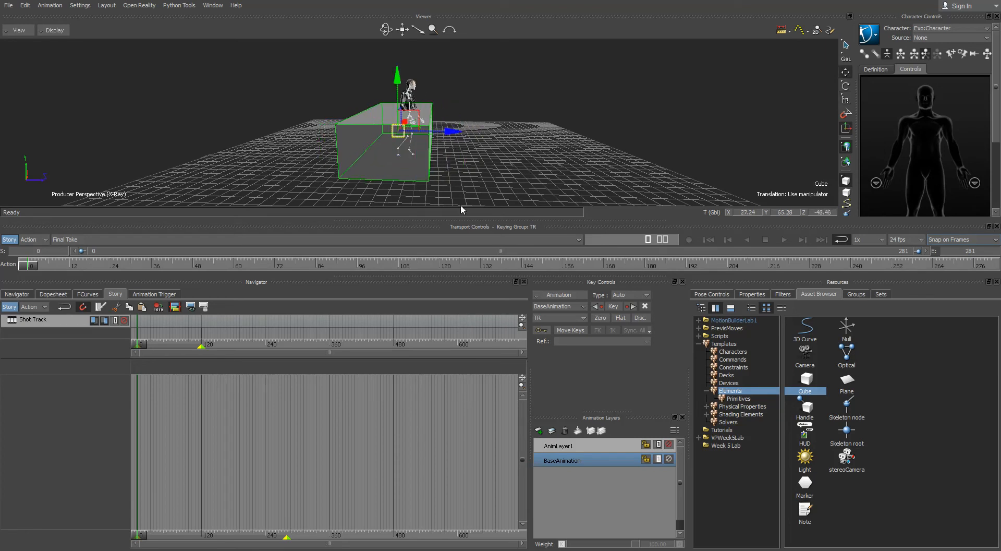
pyautogui.moveTo(28, 264); pyautogui.dragTo(117, 264)
pyautogui.moveTo(455, 132); pyautogui.dragTo(450, 136)
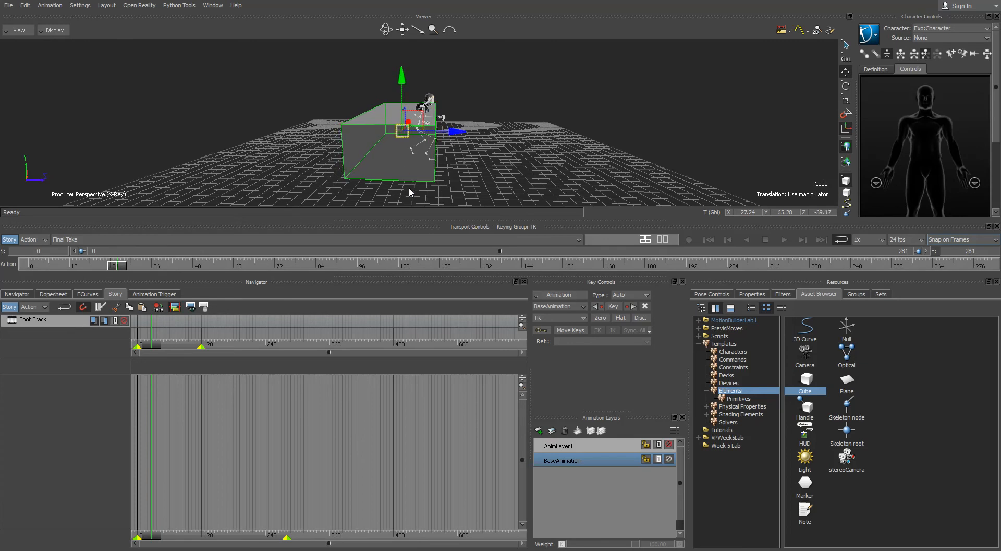
pyautogui.moveTo(149, 344); pyautogui.dragTo(81, 337)
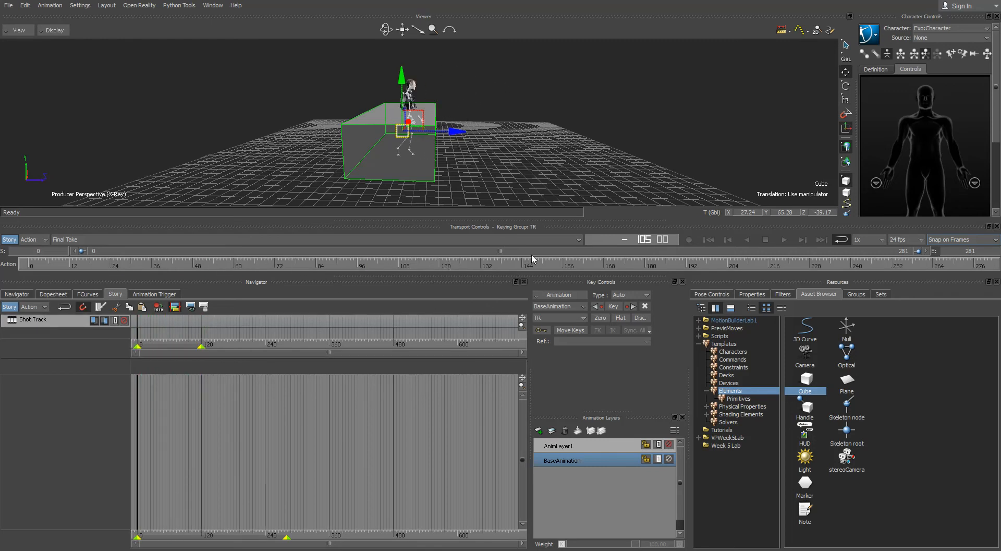
# - Bake the Exo character's animation to an FK/IK control rig
pyautogui.keyDown('alt'); pyautogui.moveTo(566, 195); pyautogui.dragTo(447, 142); pyautogui.keyUp('alt')
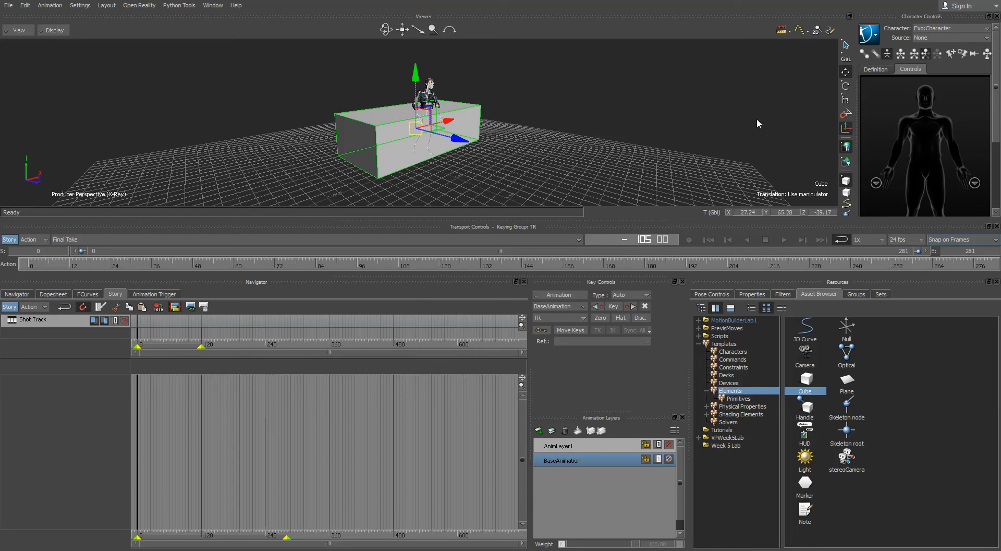
pyautogui.click(873, 41)
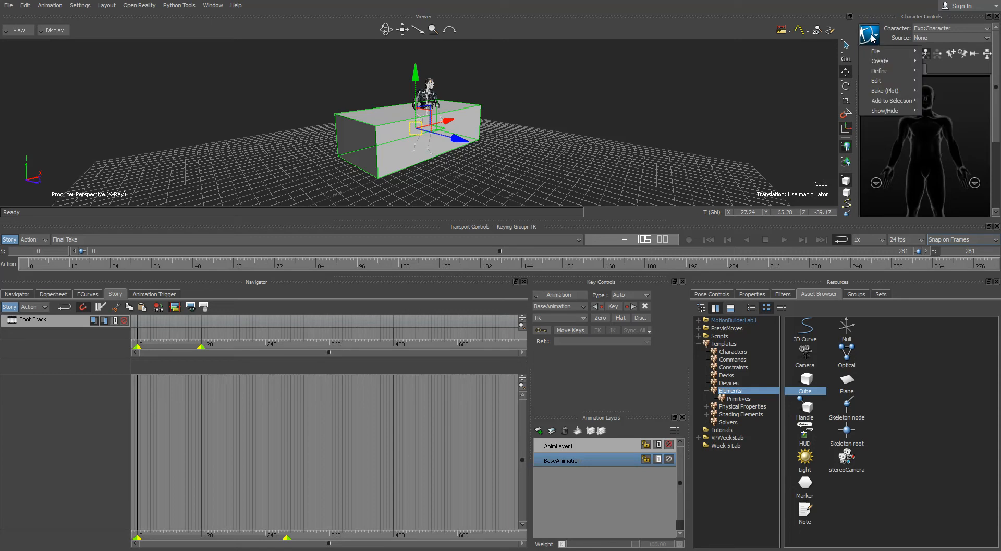
pyautogui.moveTo(885, 90)
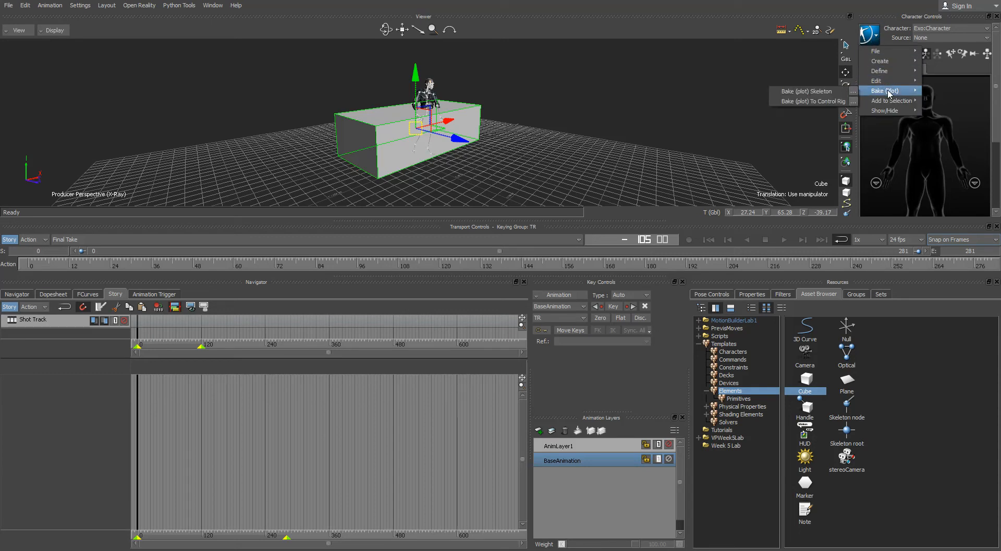
pyautogui.click(829, 103)
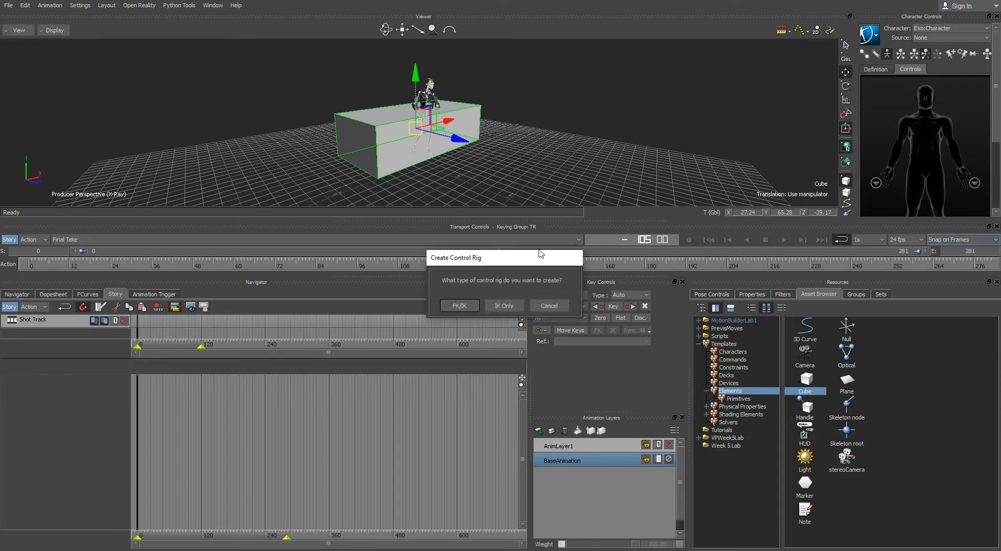
pyautogui.moveTo(498, 260); pyautogui.dragTo(475, 166)
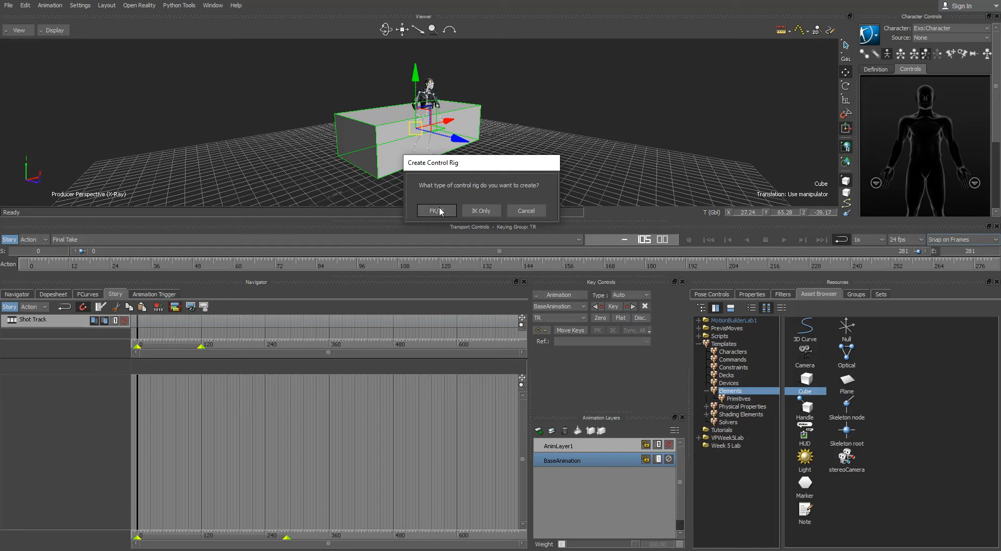
pyautogui.click(437, 209)
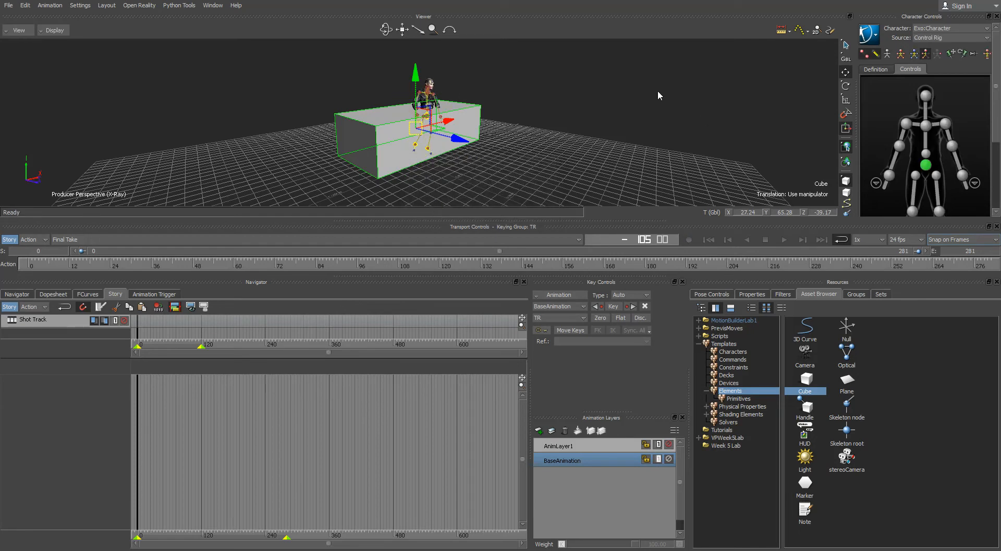
# - Make AnimLayer1 the active layer and select the character's whole control rig for a vertical move
pyautogui.moveTo(602, 179); pyautogui.dragTo(570, 207)
pyautogui.click(600, 447)
pyautogui.moveTo(615, 165); pyautogui.dragTo(476, 133)
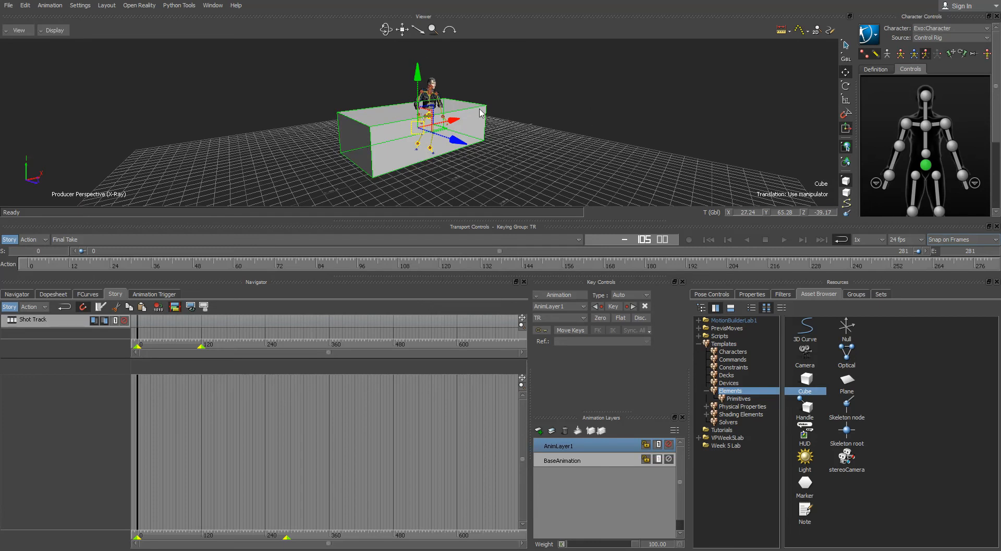
pyautogui.click(891, 104)
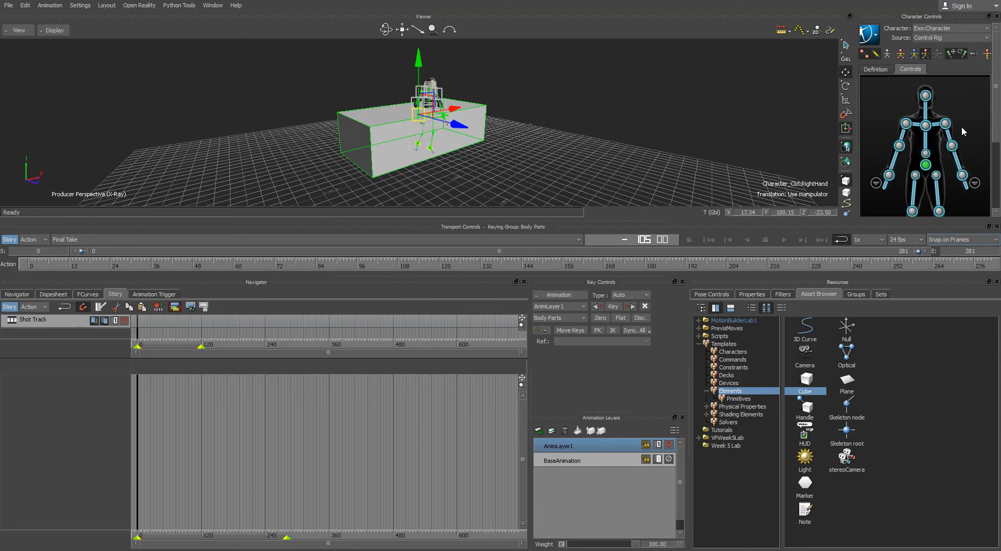
pyautogui.moveTo(997, 109)
pyautogui.mouseDown()
pyautogui.moveTo(996, 139)
pyautogui.moveTo(997, 108)
pyautogui.mouseUp()
pyautogui.click(419, 70)
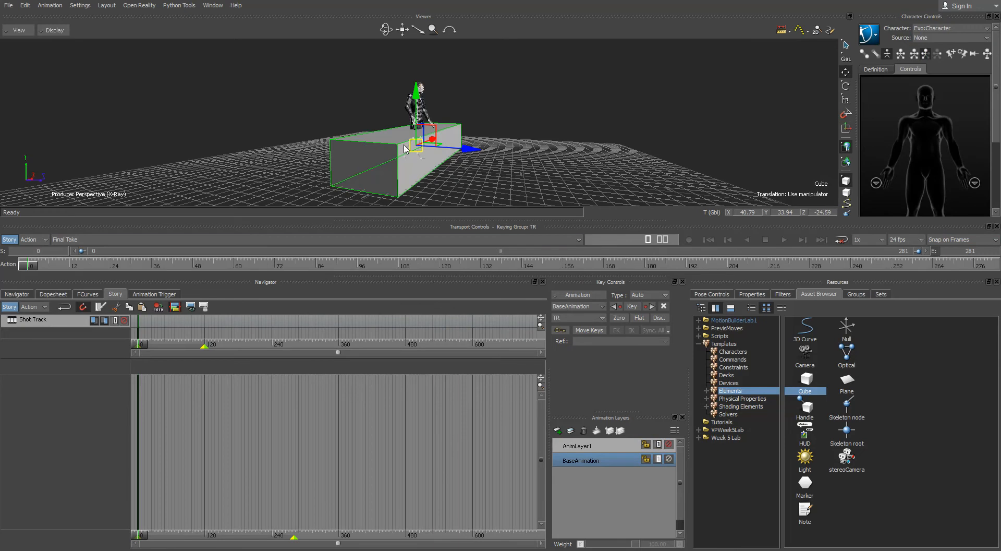
# - Deselect the cube and save the scene as a binary FBX under an edited file name in Edited Animations, exporting all takes
pyautogui.moveTo(576, 166)
pyautogui.keyDown('alt'); pyautogui.mouseDown()
pyautogui.moveTo(514, 180)
pyautogui.moveTo(524, 162)
pyautogui.moveTo(508, 169)
pyautogui.moveTo(584, 162)
pyautogui.moveTo(557, 166)
pyautogui.mouseUp(); pyautogui.keyUp('alt')
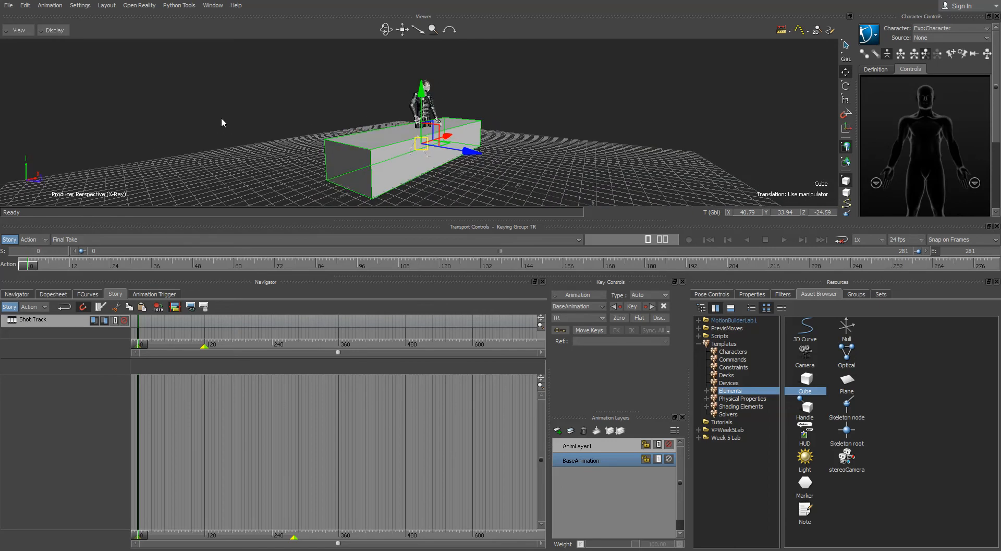
pyautogui.click(544, 141)
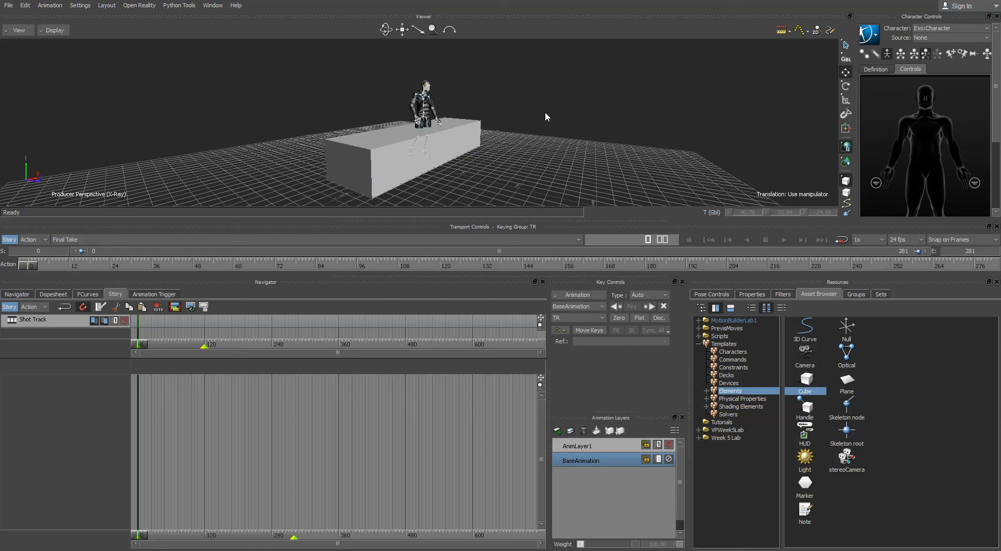
pyautogui.click(8, 5)
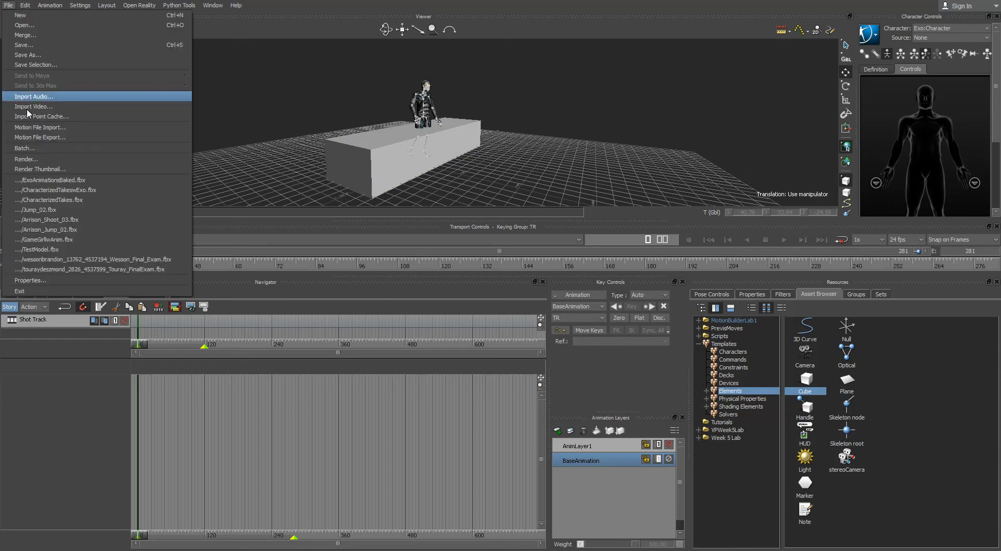
pyautogui.click(31, 55)
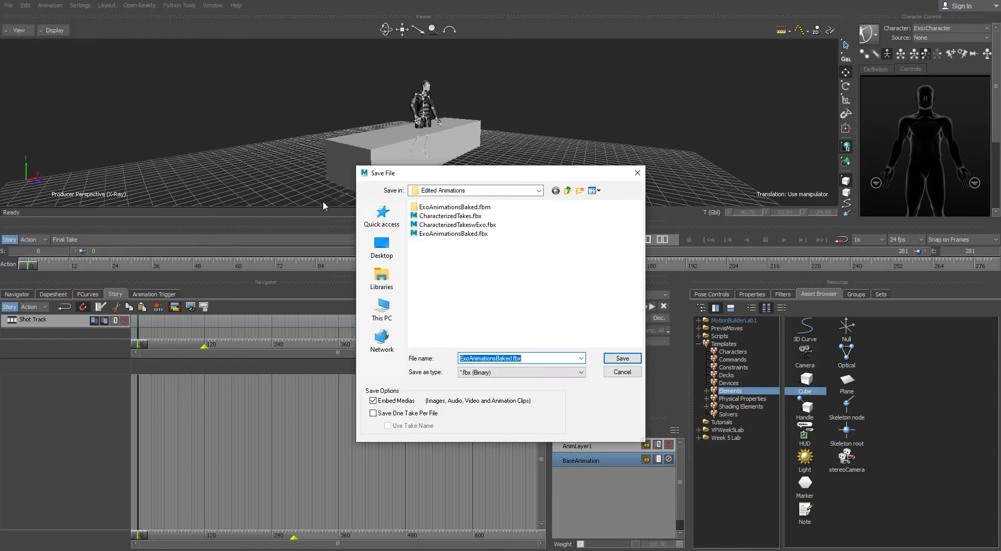
pyautogui.click(513, 359)
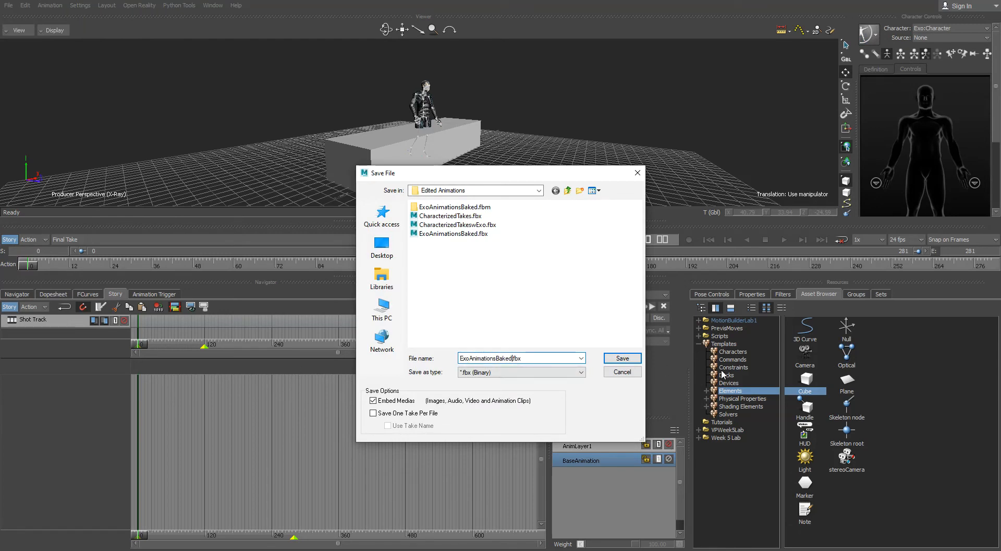
pyautogui.press('BackSpace')
pyautogui.write('E')
pyautogui.press('Return')
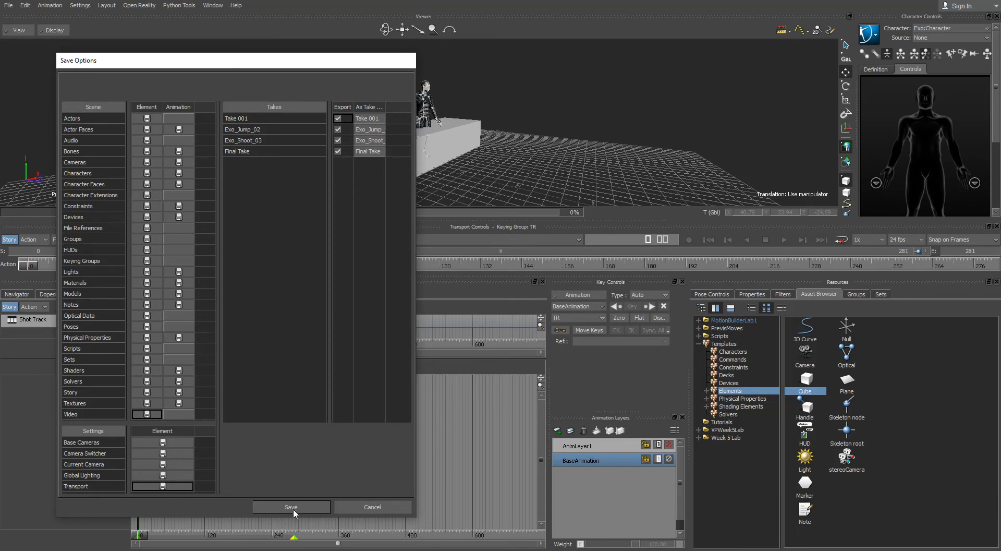
pyautogui.click(291, 506)
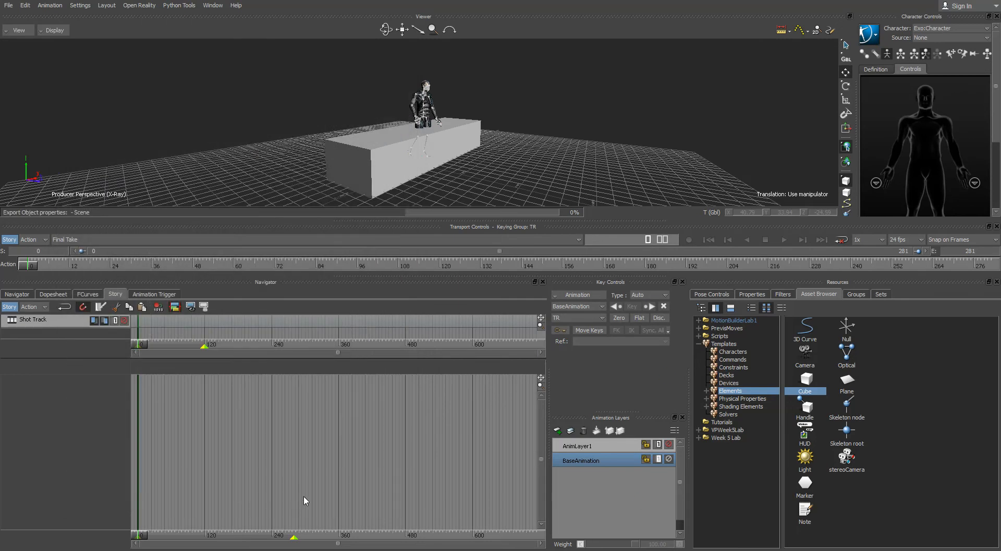
# - Plot the Exo character's Final Take animation onto a control rig of type FK/IK
pyautogui.click(443, 145)
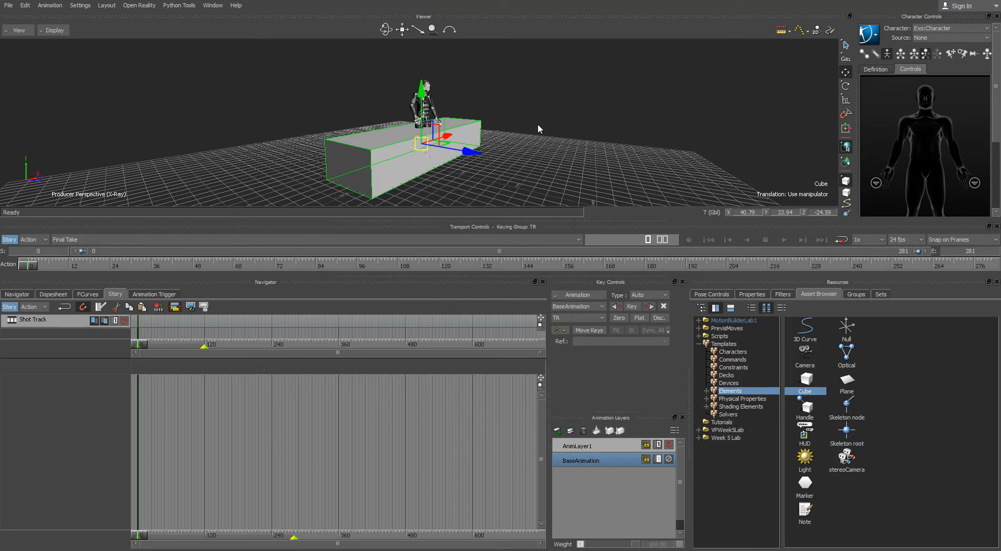
pyautogui.click(466, 116)
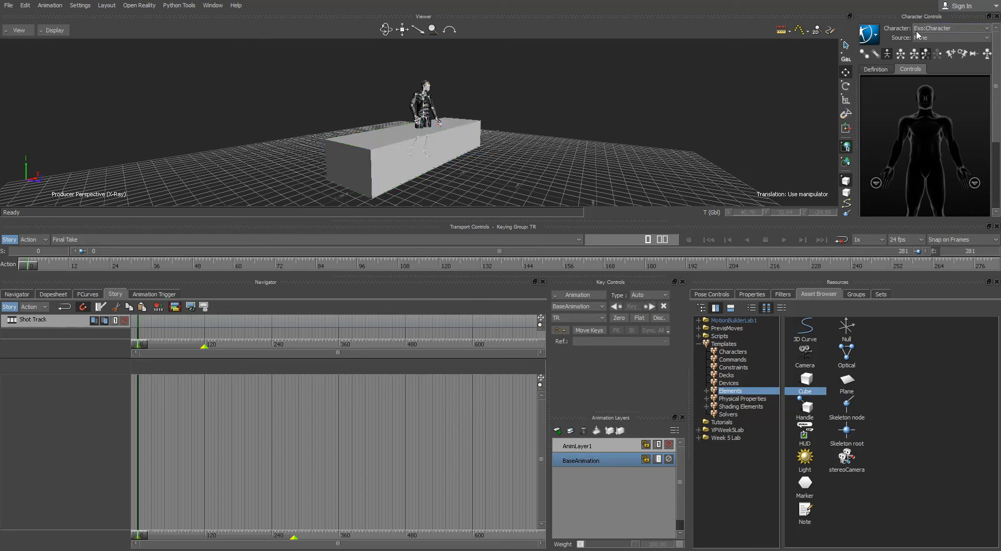
pyautogui.click(876, 36)
pyautogui.moveTo(882, 89)
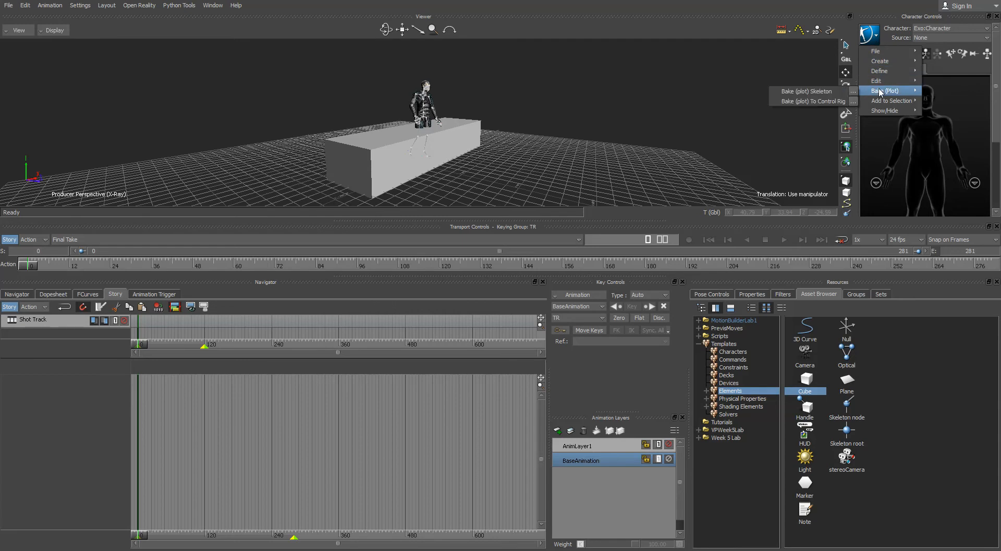
pyautogui.click(840, 102)
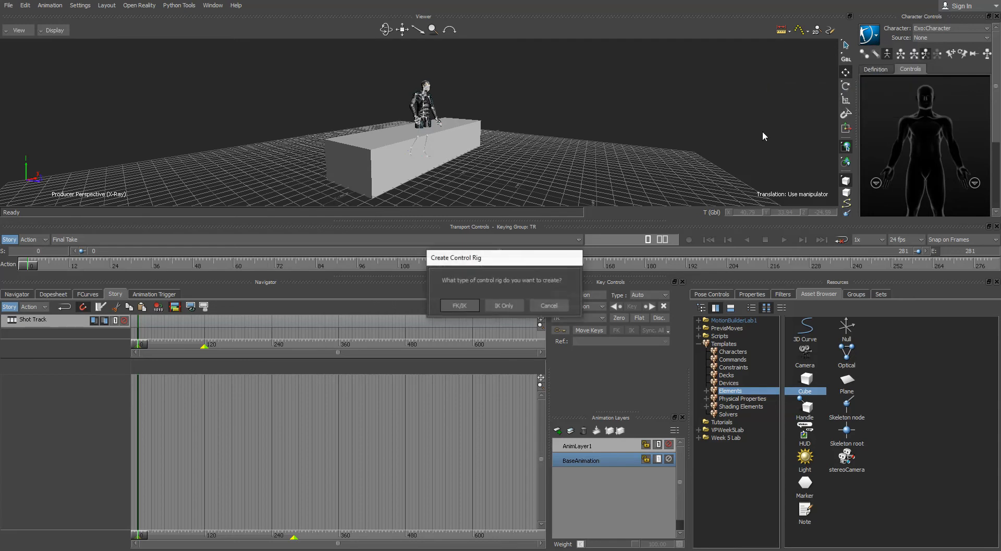
pyautogui.click(448, 307)
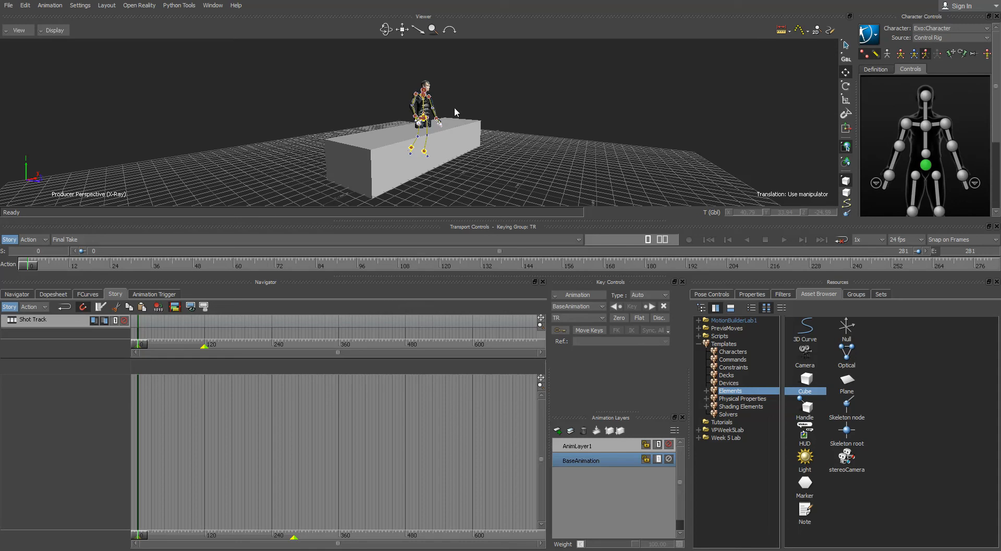
# - Select the full control rig and raise the character until the right-hand effector is at about 111.35 on Y
pyautogui.click(364, 172)
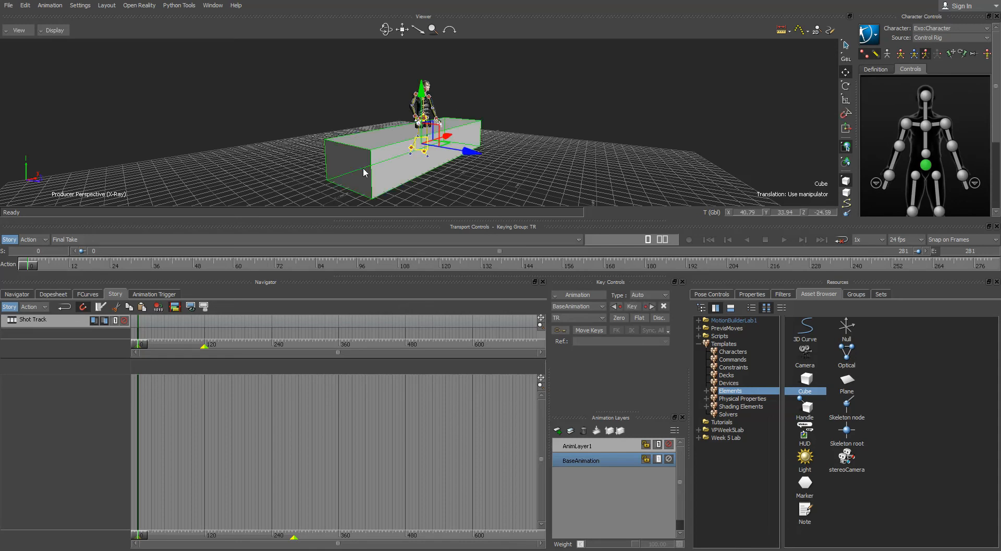
pyautogui.click(612, 153)
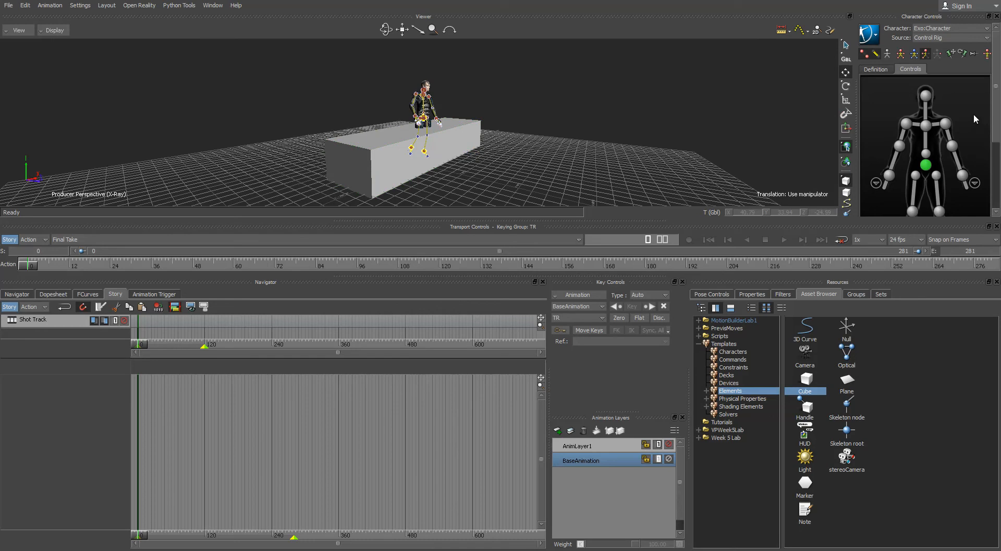
pyautogui.click(974, 114)
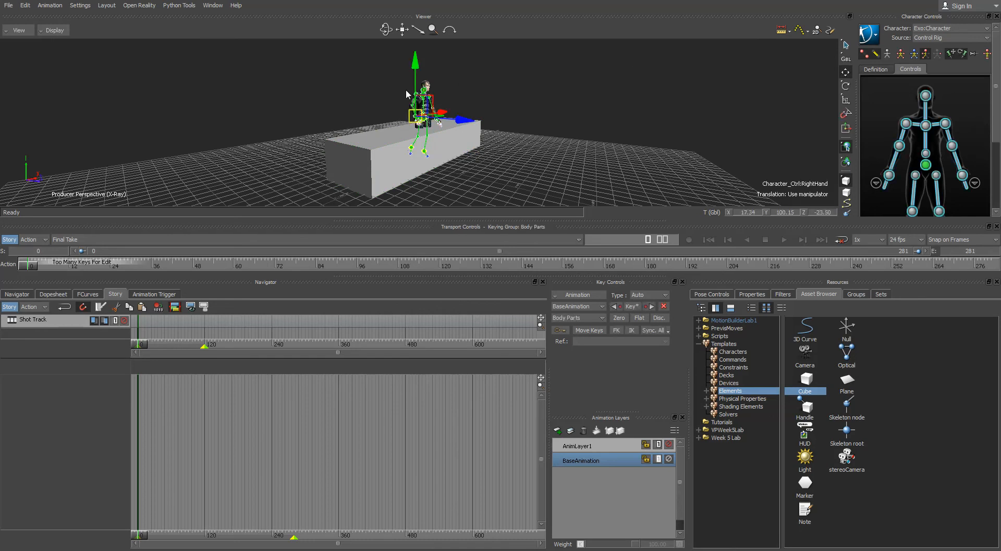
pyautogui.moveTo(415, 87); pyautogui.dragTo(426, 138)
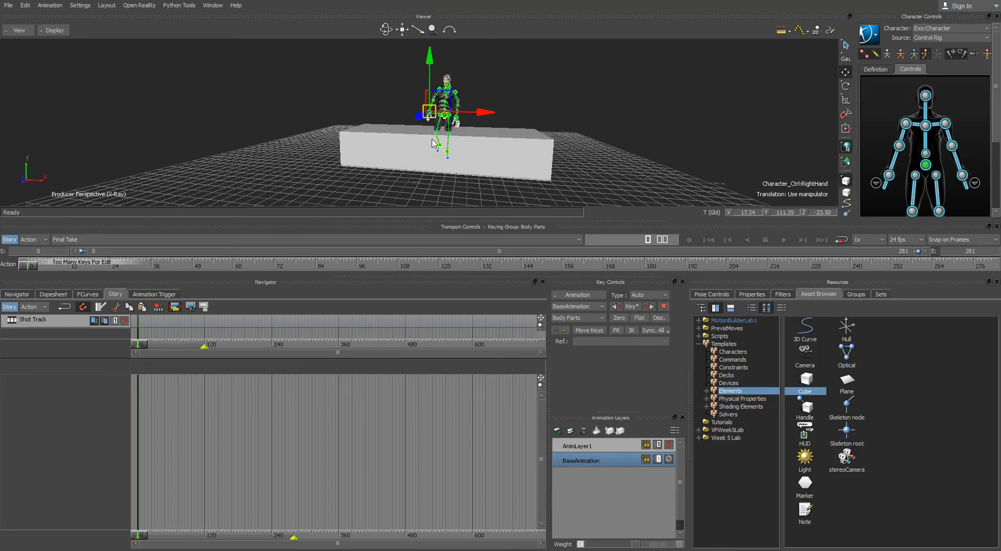
# - Try raising the whole rig to about 134.44 on Y above the box, then undo the move
pyautogui.scroll(3, 461, 171)
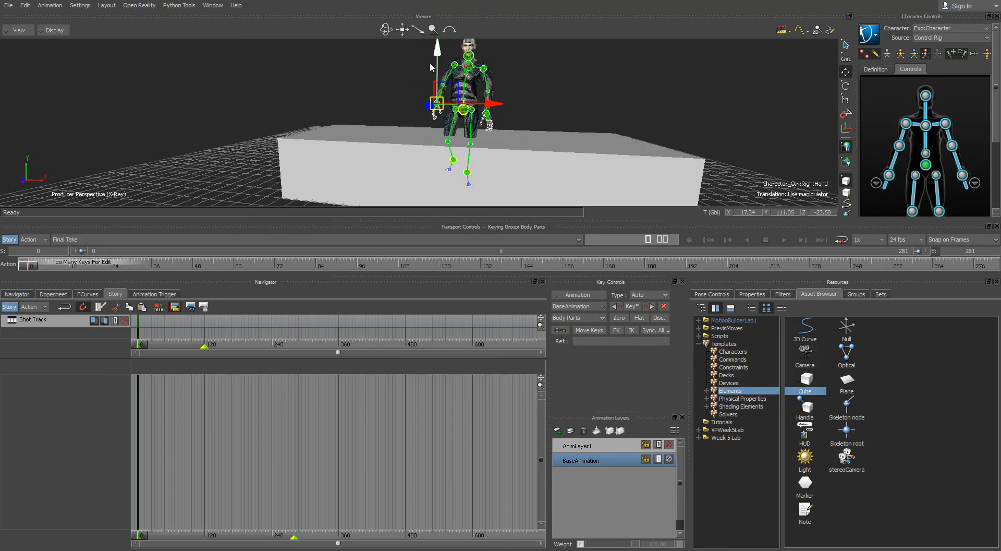
pyautogui.moveTo(431, 66); pyautogui.dragTo(522, 49)
pyautogui.scroll(-2, 524, 159)
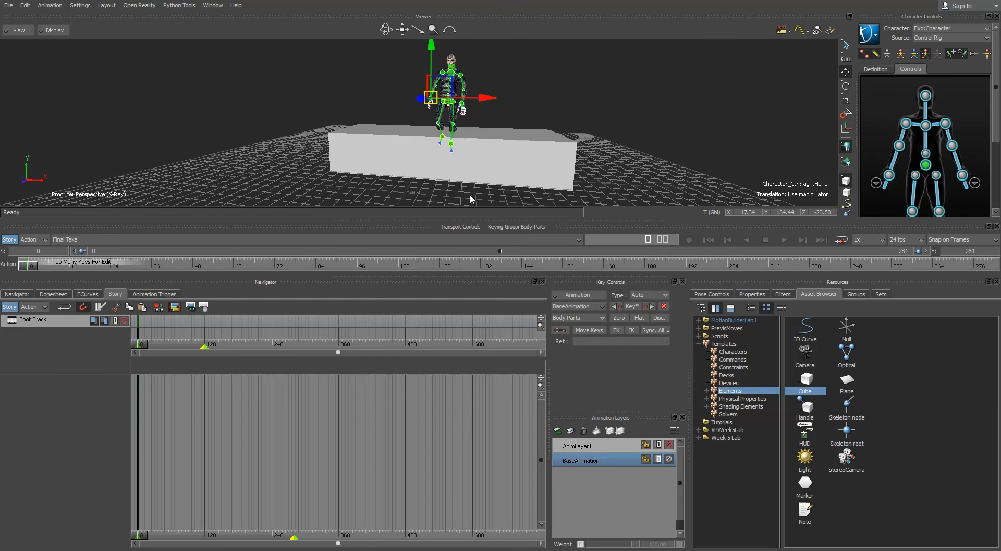
pyautogui.hotkey('ctrl', 'z')
# - Move the cube behind the character to about -222.79 on the Z axis
pyautogui.keyDown('ctrl'); pyautogui.keyDown('shift'); pyautogui.moveTo(473, 193); pyautogui.dragTo(453, 167); pyautogui.keyUp('shift'); pyautogui.keyUp('ctrl')
pyautogui.click(394, 165)
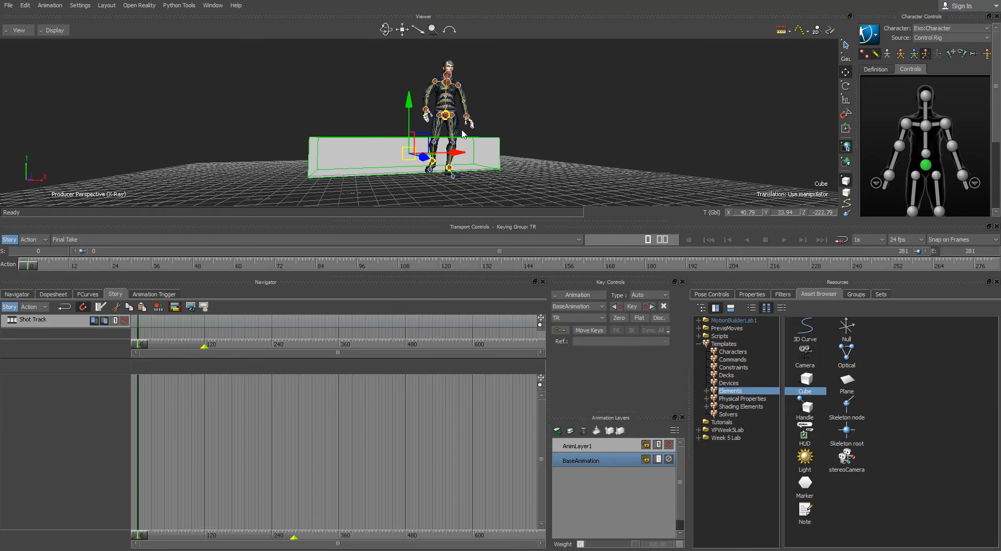
# - Select the full control rig and lower the character until the right-hand effector is at about 92.20 on Y
pyautogui.click(881, 110)
pyautogui.moveTo(424, 70)
pyautogui.mouseDown()
pyautogui.moveTo(423, 54)
pyautogui.moveTo(425, 73)
pyautogui.mouseUp()
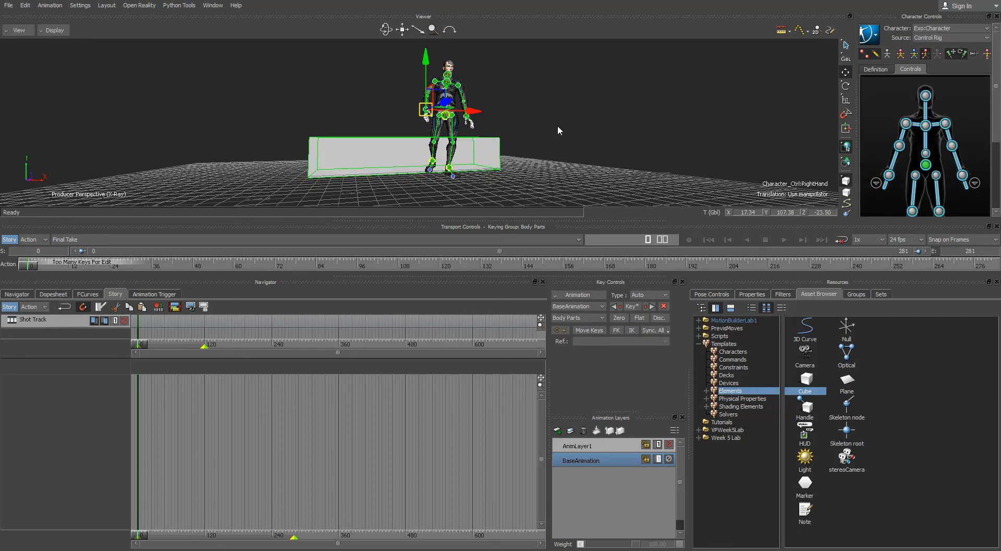
pyautogui.click(607, 150)
pyautogui.click(885, 120)
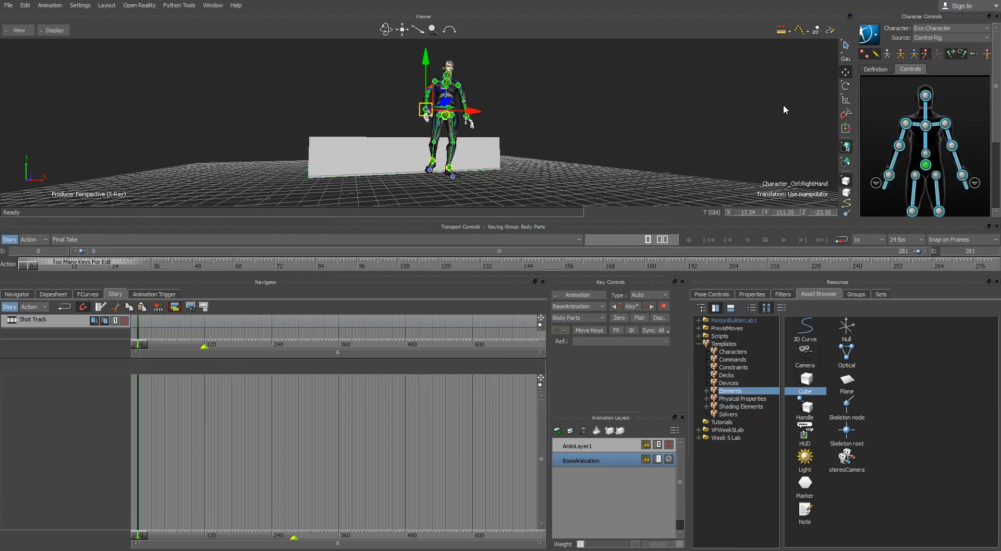
pyautogui.moveTo(424, 79); pyautogui.dragTo(464, 105)
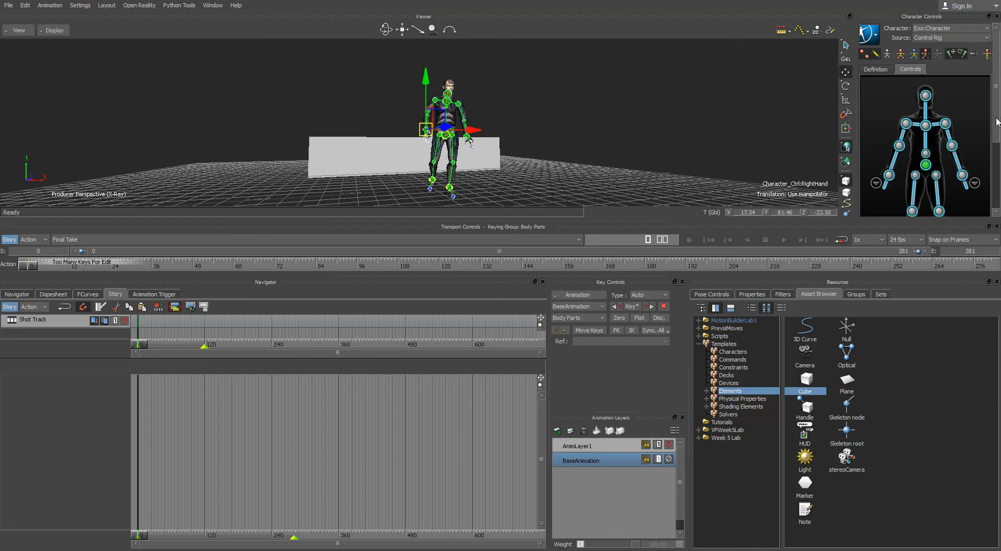
pyautogui.scroll(-5, 997, 121)
pyautogui.keyDown('ctrl'); pyautogui.keyDown('shift'); pyautogui.moveTo(512, 164); pyautogui.dragTo(583, 181); pyautogui.keyUp('shift'); pyautogui.keyUp('ctrl')
pyautogui.moveTo(410, 99); pyautogui.dragTo(450, 87)
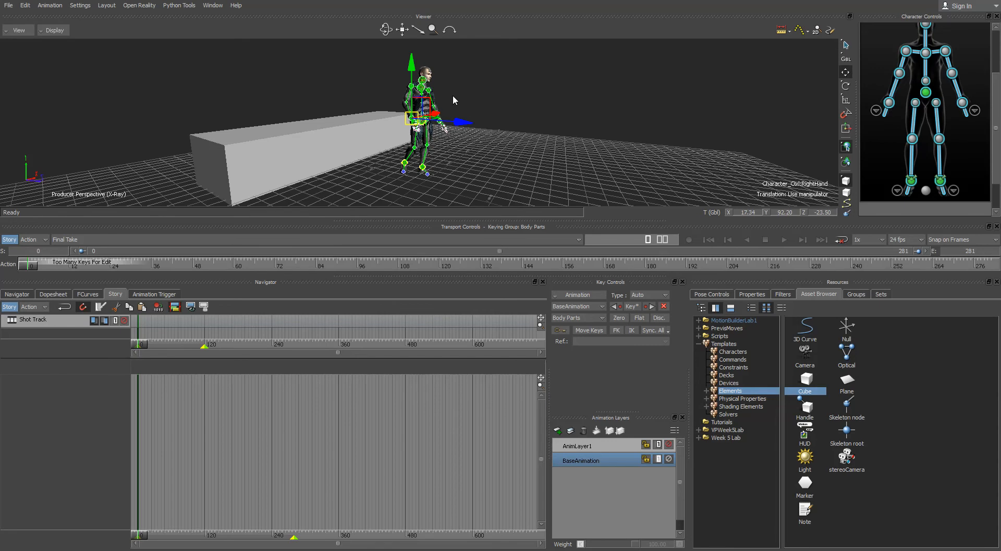
# - Undo the last rig move, then move the cube forward to about -54.14 on the Z axis, beneath the character
pyautogui.hotkey('ctrl', 'z')
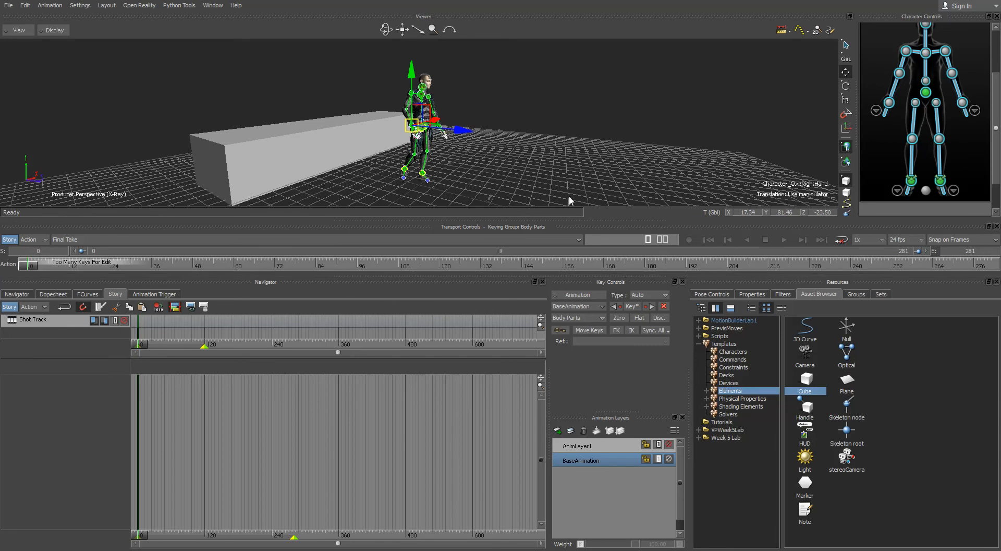
pyautogui.click(309, 139)
pyautogui.moveTo(377, 156); pyautogui.dragTo(452, 166)
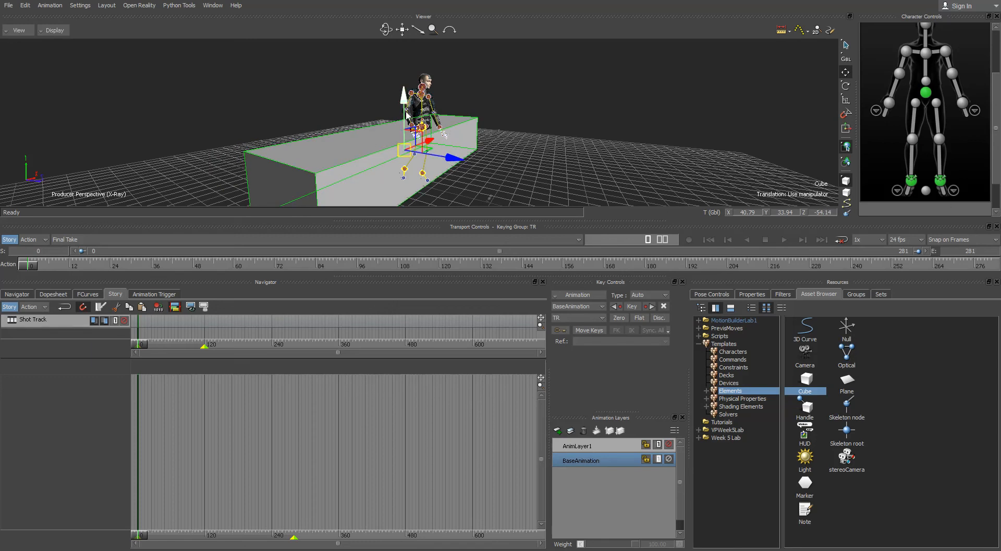
# - Try raising the full control rig above the box at frame 0 until the right-hand effector is at about 171.67 on Y
pyautogui.click(882, 150)
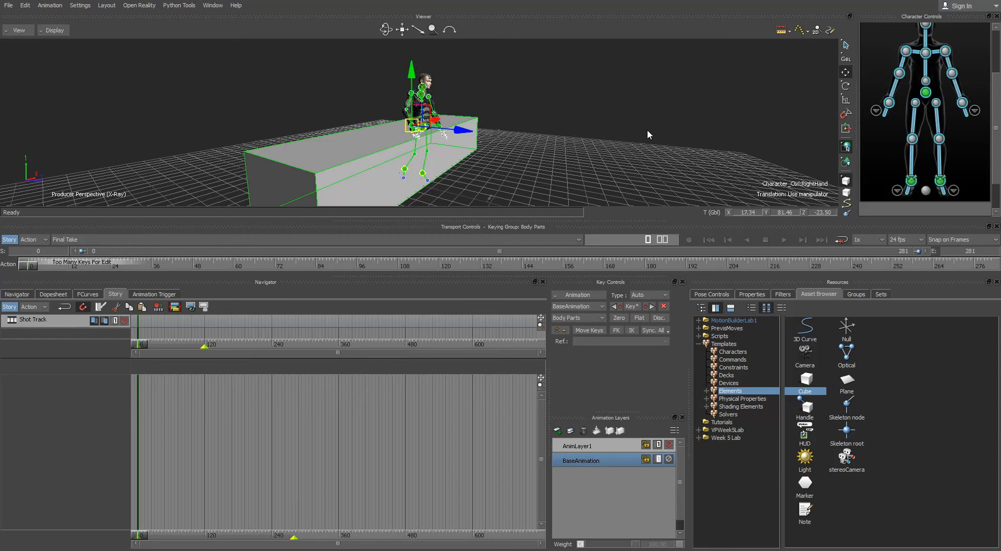
pyautogui.click(657, 133)
pyautogui.click(883, 163)
pyautogui.moveTo(416, 96); pyautogui.dragTo(433, 34)
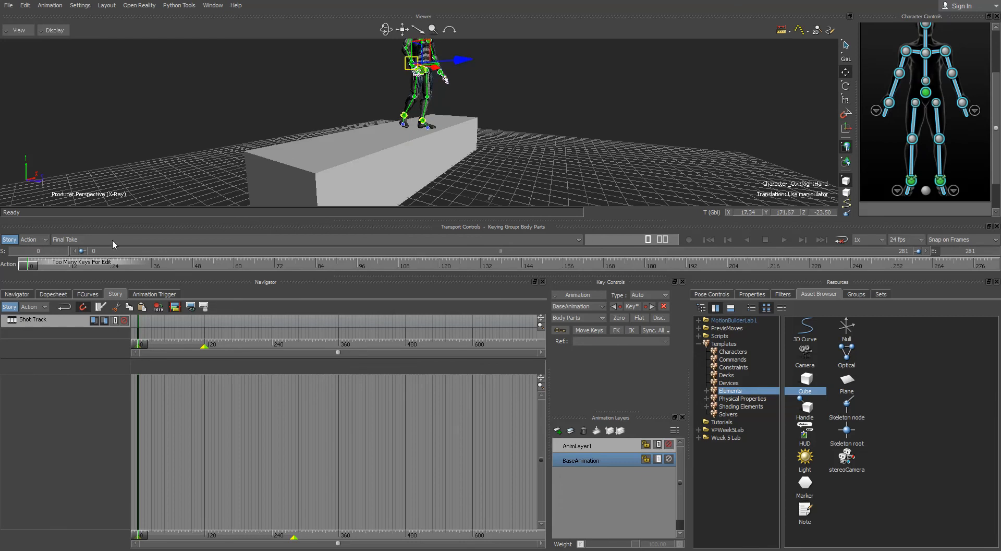
# - At frame 36, move the cube forward to about -23.25 on the Z axis
pyautogui.moveTo(29, 269); pyautogui.dragTo(153, 269)
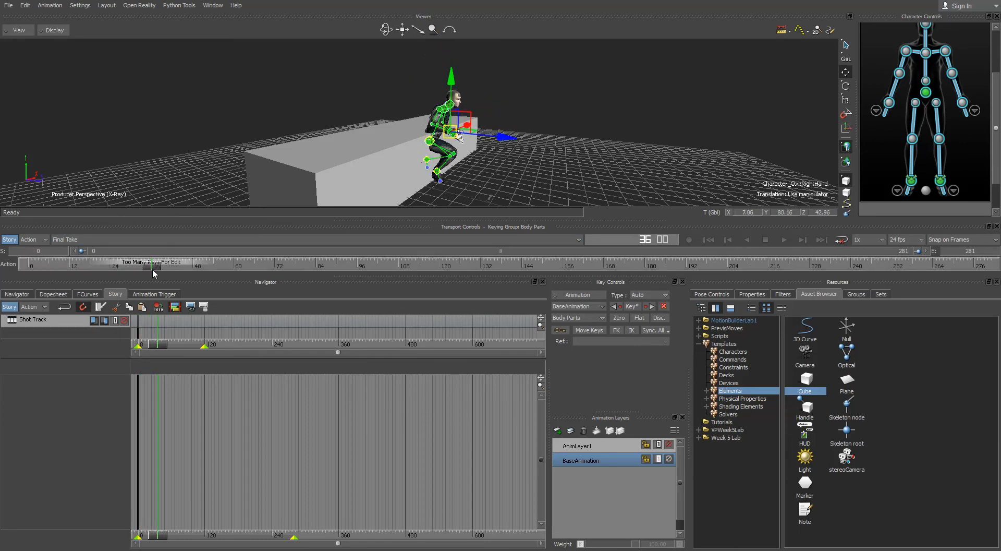
pyautogui.click(332, 148)
pyautogui.moveTo(456, 166); pyautogui.dragTo(475, 165)
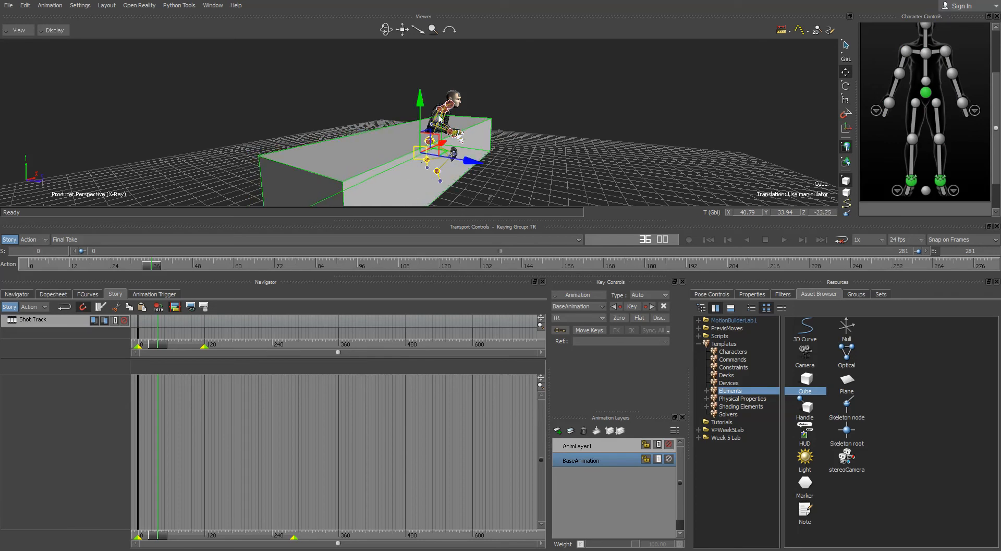
pyautogui.click(572, 90)
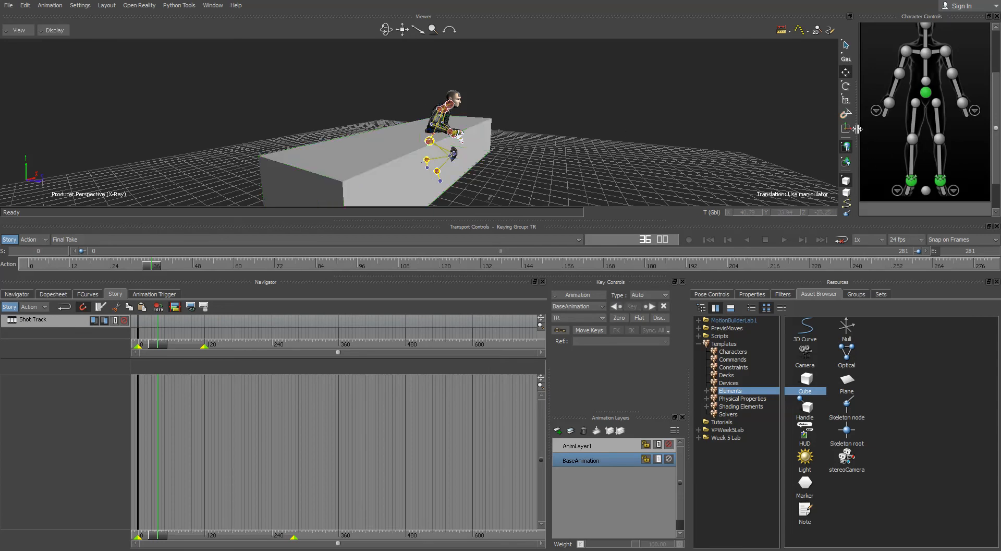
# - At frame 0, raise the full control rig onto the box until the right-hand effector is at about 170.32 on Y
pyautogui.moveTo(154, 270); pyautogui.dragTo(30, 265)
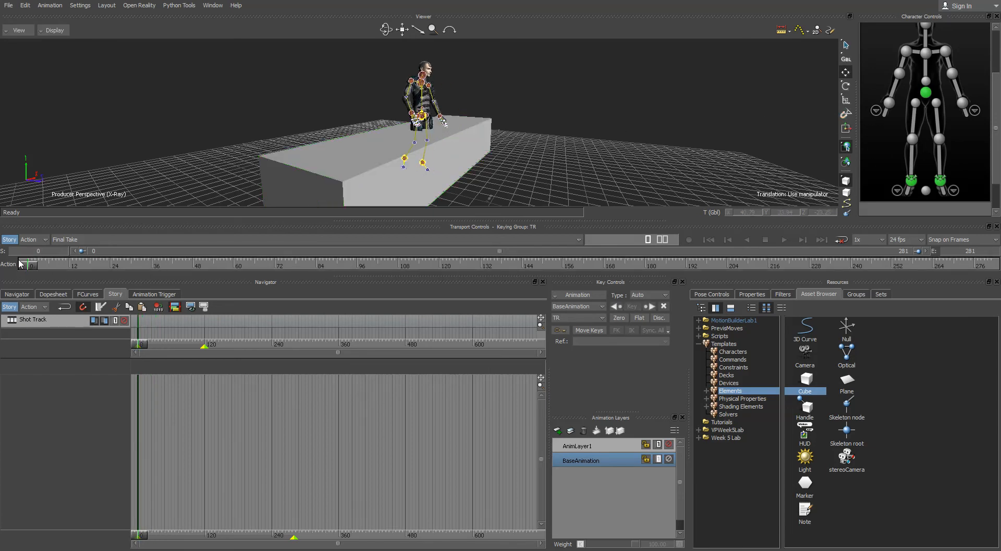
pyautogui.click(877, 149)
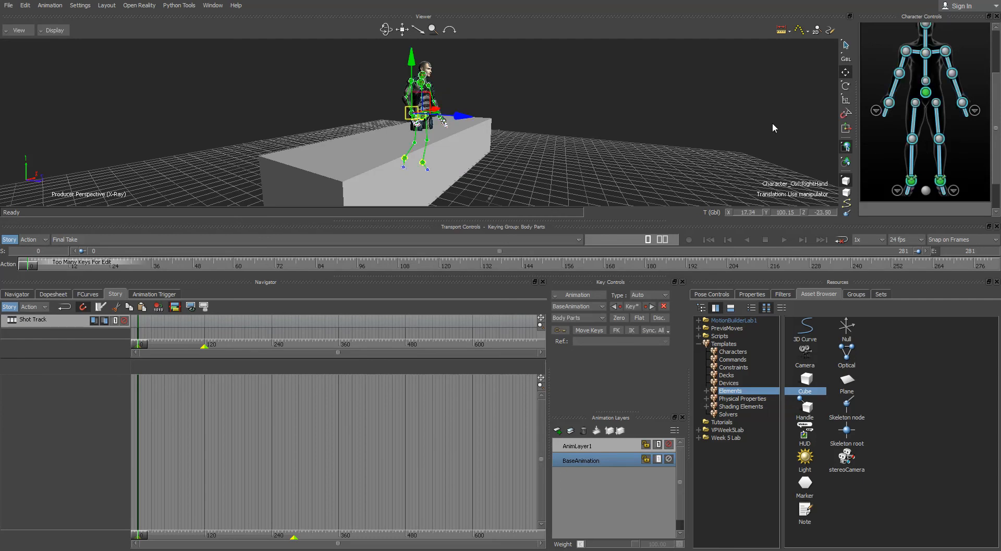
pyautogui.moveTo(415, 74); pyautogui.dragTo(432, 26)
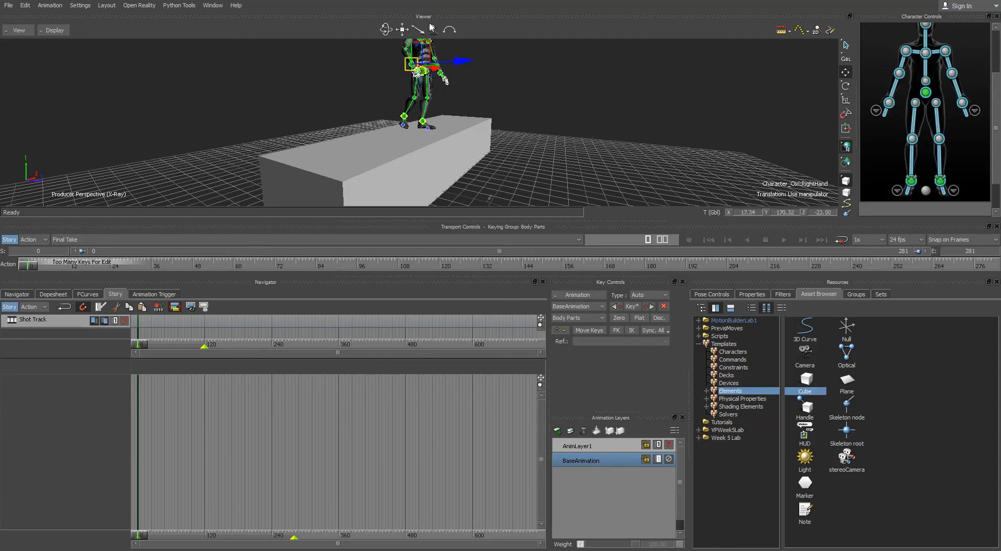
# - Key the full control rig on AnimLayer1 at frames 0 and 40
pyautogui.click(621, 447)
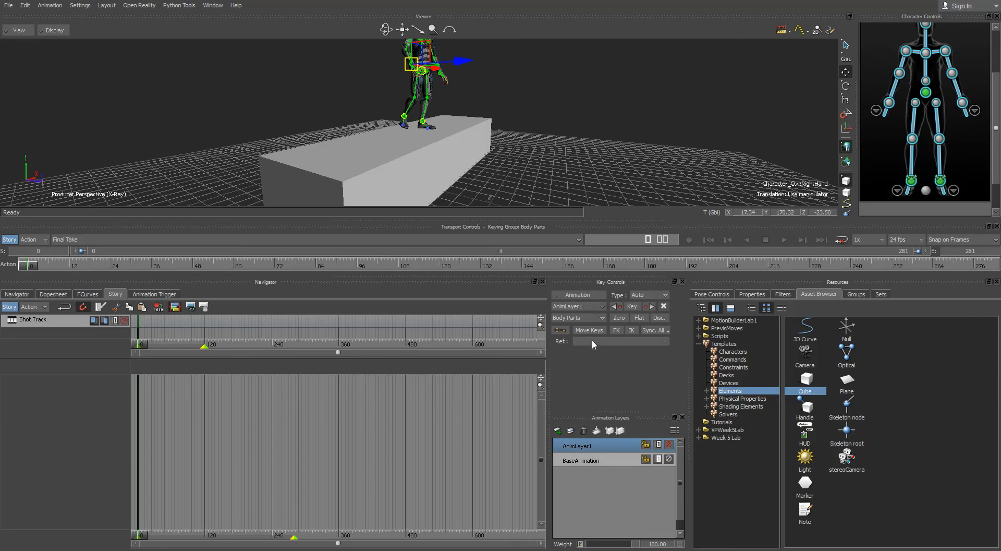
pyautogui.click(632, 308)
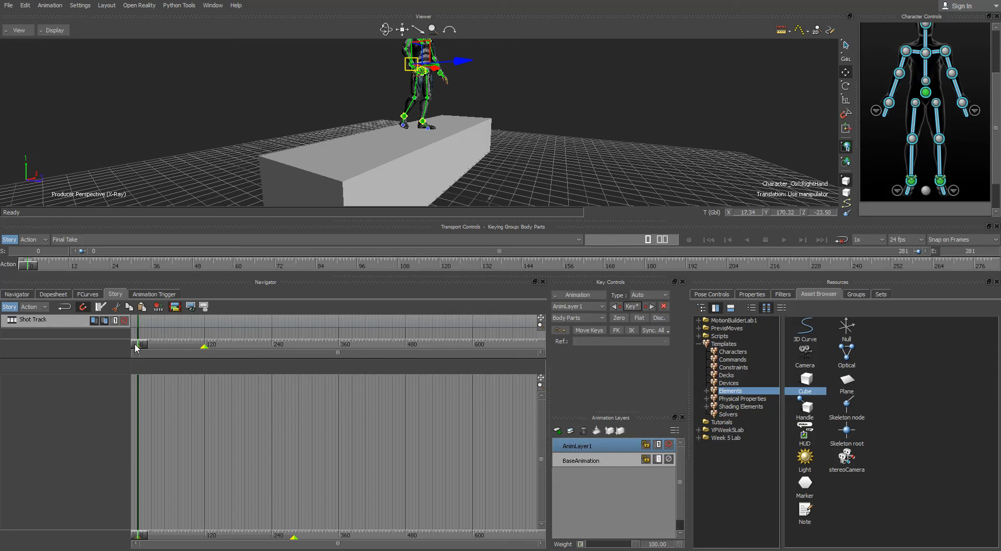
pyautogui.moveTo(140, 347); pyautogui.dragTo(161, 344)
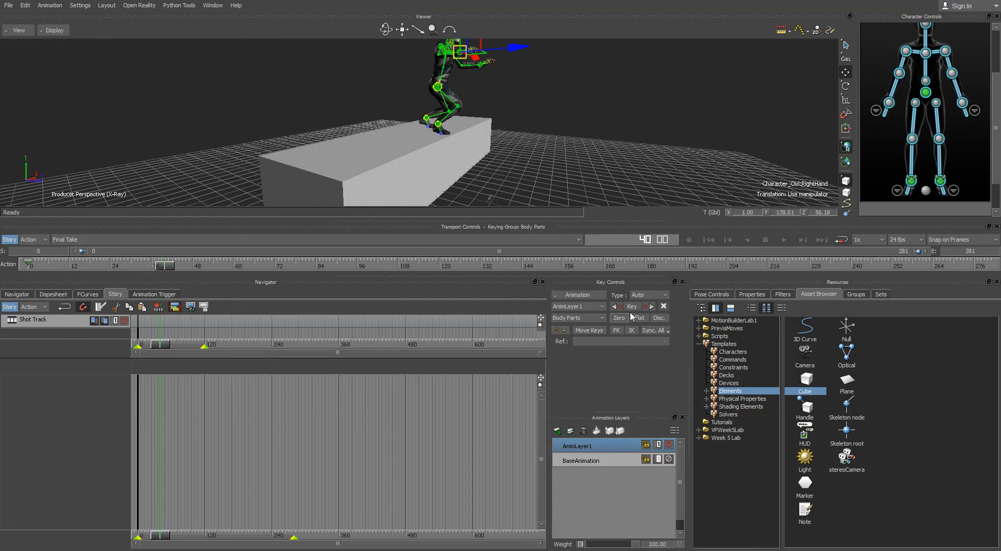
# - At frame 60, move the rig down beyond the box until the right-hand effector is at about Y 67.20, Z 159.59, and key it
pyautogui.moveTo(171, 348); pyautogui.dragTo(192, 343)
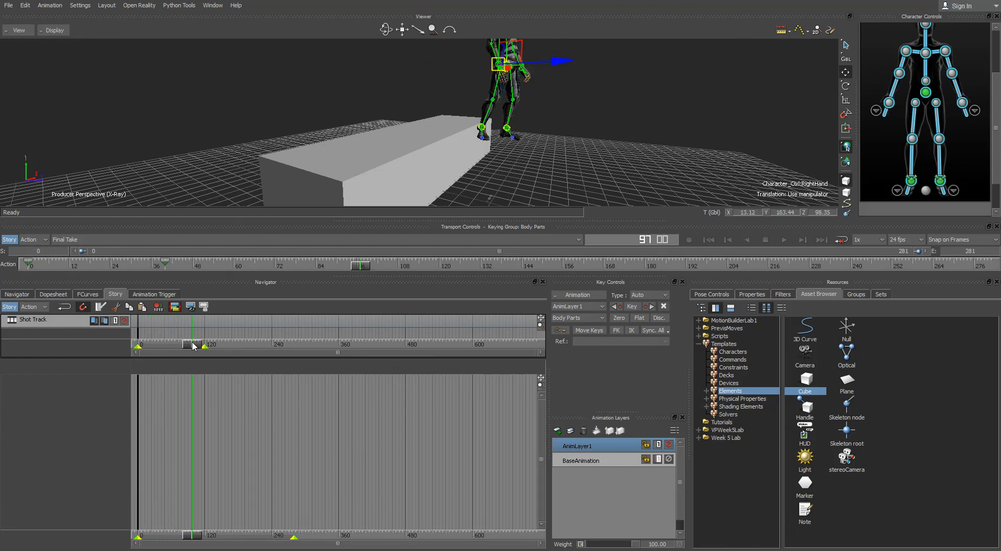
pyautogui.keyDown('ctrl'); pyautogui.keyDown('shift'); pyautogui.moveTo(515, 178); pyautogui.dragTo(536, 173); pyautogui.keyUp('shift'); pyautogui.keyUp('ctrl')
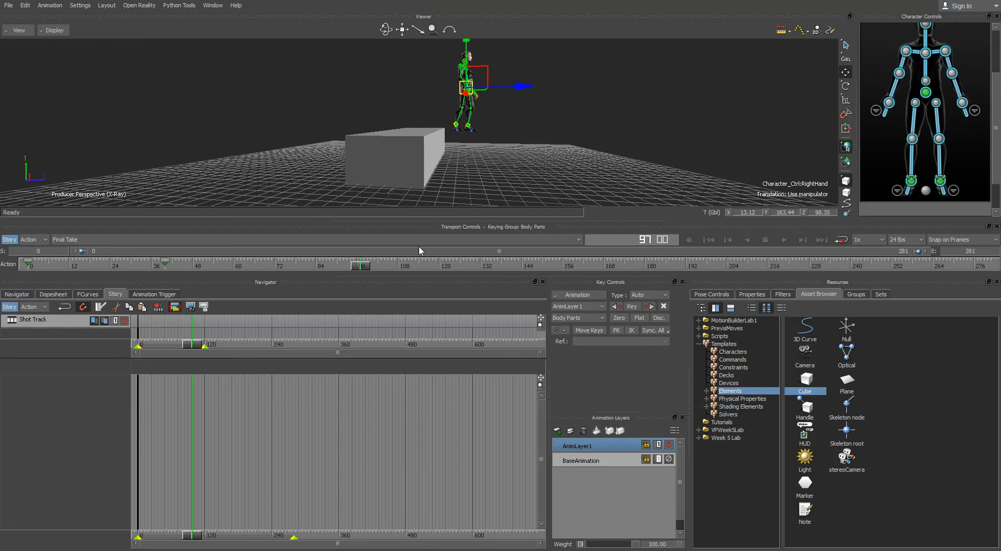
pyautogui.moveTo(192, 344); pyautogui.dragTo(172, 347)
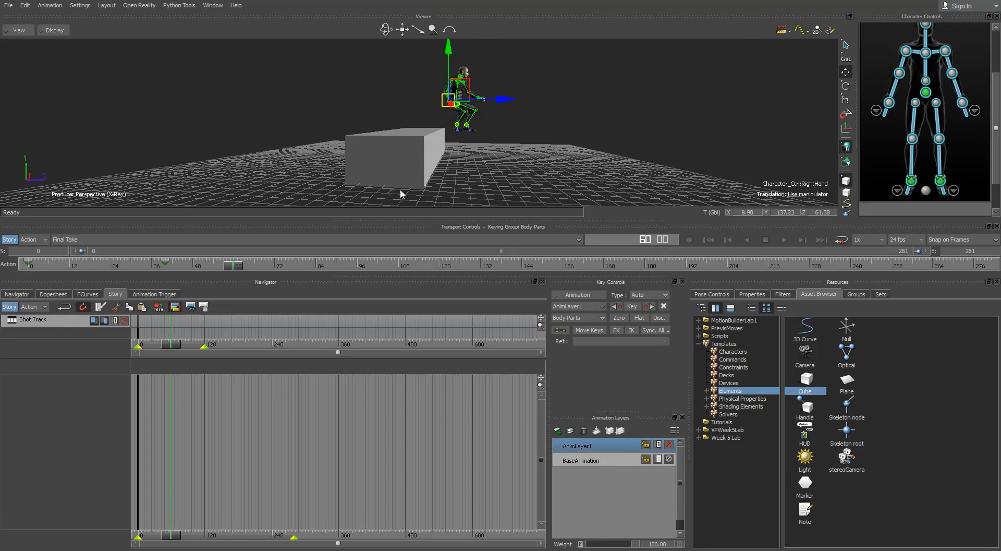
pyautogui.moveTo(467, 91); pyautogui.dragTo(288, 234)
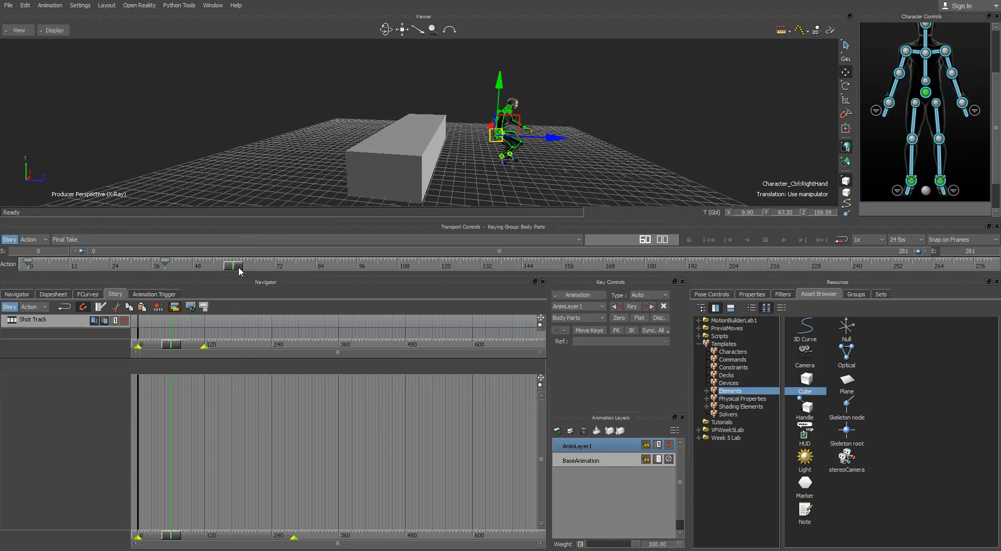
pyautogui.click(636, 307)
# - At frame 48, raise and advance the rig until the right-hand effector is at about Y 220.80, Z 133.57, and key it
pyautogui.moveTo(234, 263)
pyautogui.mouseDown()
pyautogui.moveTo(34, 263)
pyautogui.moveTo(241, 266)
pyautogui.moveTo(164, 266)
pyautogui.moveTo(216, 267)
pyautogui.moveTo(277, 287)
pyautogui.mouseUp()
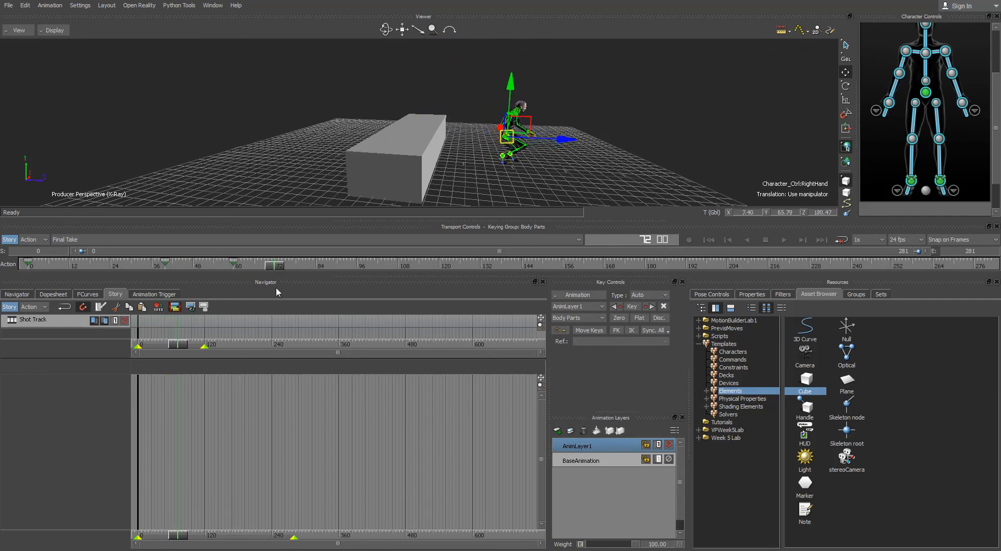
pyautogui.keyDown('alt'); pyautogui.moveTo(506, 188); pyautogui.dragTo(520, 173); pyautogui.keyUp('alt')
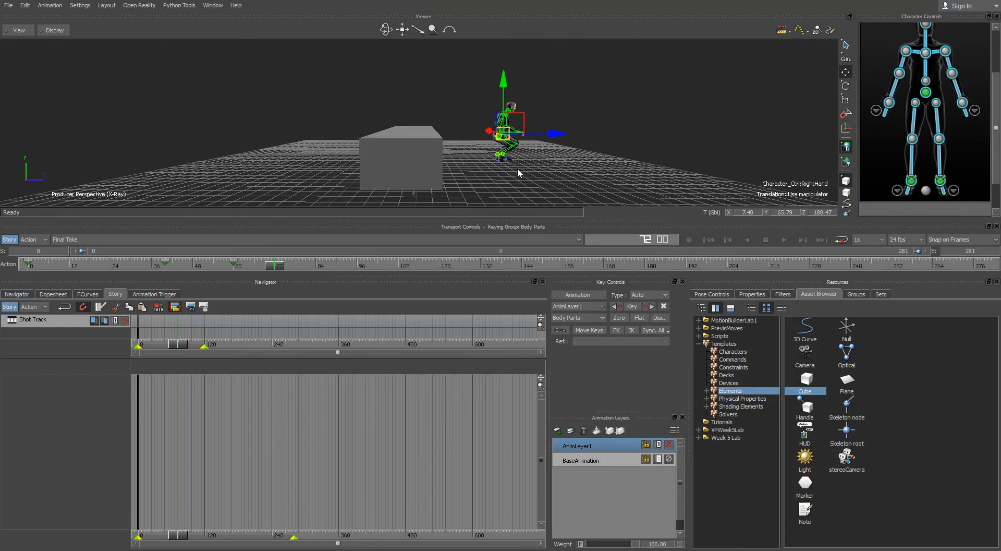
pyautogui.moveTo(275, 266); pyautogui.dragTo(196, 264)
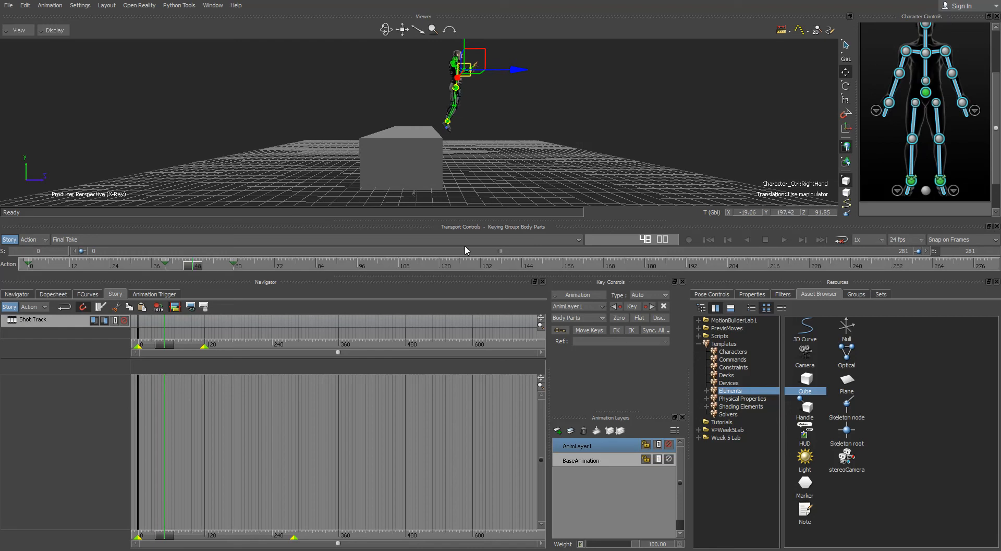
pyautogui.keyDown('alt'); pyautogui.moveTo(576, 134); pyautogui.dragTo(572, 142); pyautogui.keyUp('alt')
pyautogui.moveTo(483, 54); pyautogui.dragTo(503, 40)
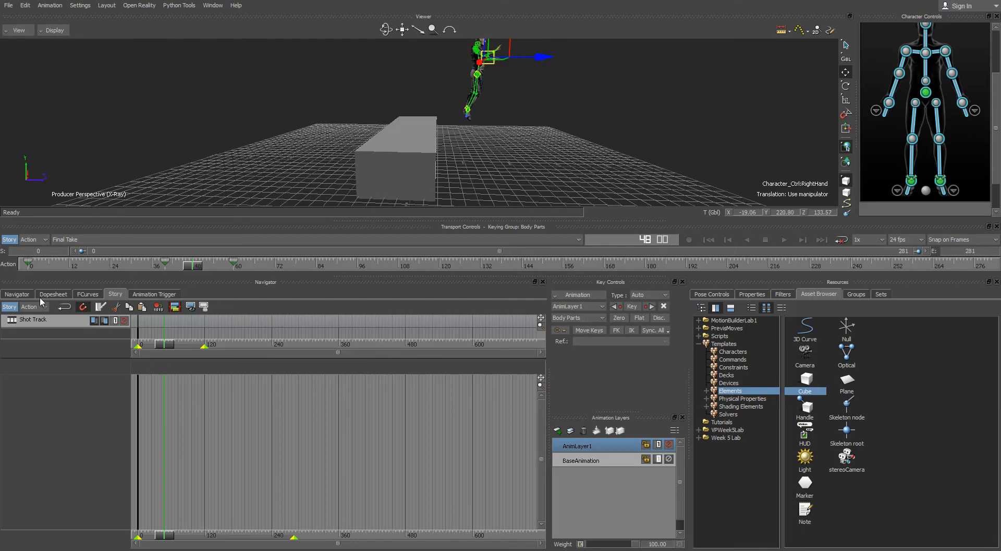
pyautogui.keyDown('alt'); pyautogui.moveTo(568, 169); pyautogui.dragTo(542, 168); pyautogui.keyUp('alt')
pyautogui.scroll(-3, 542, 168)
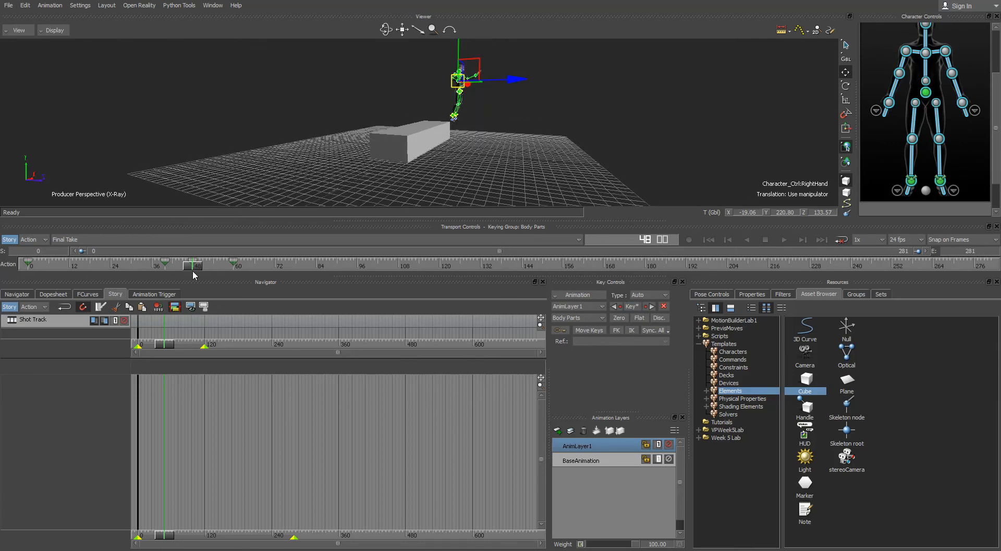
# - Play the take from the start and examine the character's jump off the box and landing from several angles
pyautogui.moveTo(167, 263); pyautogui.dragTo(334, 284)
pyautogui.keyDown('alt'); pyautogui.moveTo(468, 187); pyautogui.dragTo(376, 198); pyautogui.keyUp('alt')
pyautogui.moveTo(330, 265); pyautogui.dragTo(5, 250)
pyautogui.click(784, 239)
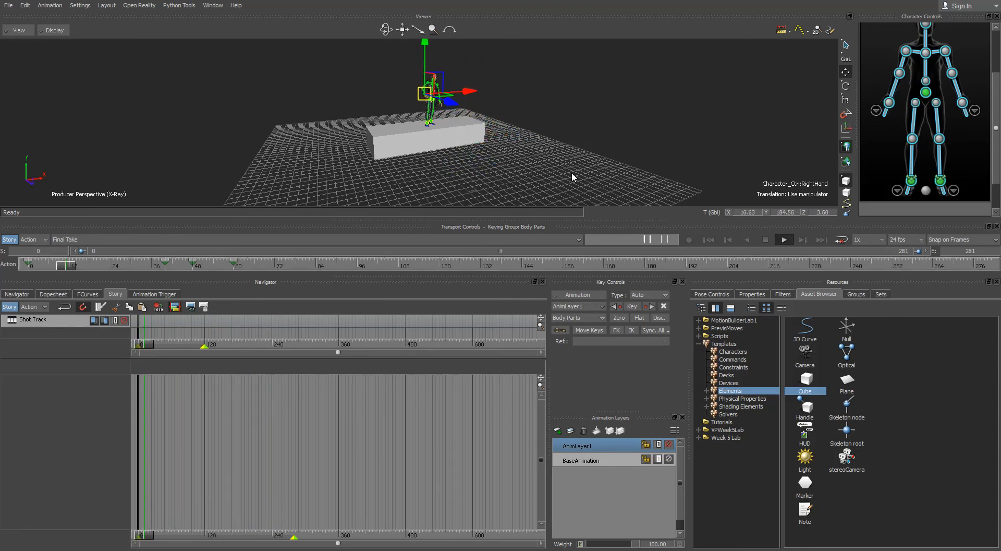
pyautogui.moveTo(478, 164)
pyautogui.keyDown('alt'); pyautogui.mouseDown()
pyautogui.moveTo(512, 158)
pyautogui.moveTo(490, 158)
pyautogui.mouseUp(); pyautogui.keyUp('alt')
pyautogui.scroll(3, 500, 158)
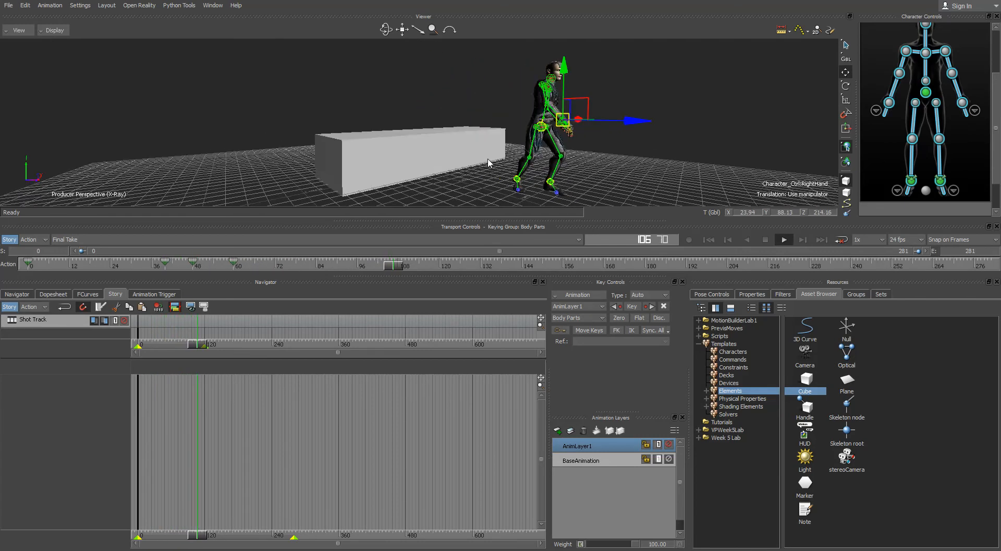
pyautogui.scroll(-1, 497, 163)
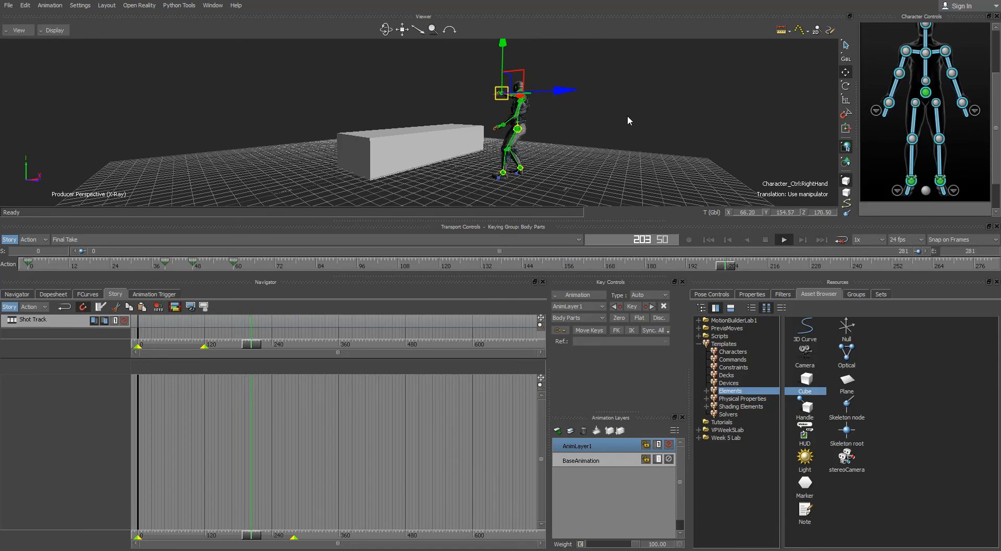
pyautogui.click(868, 65)
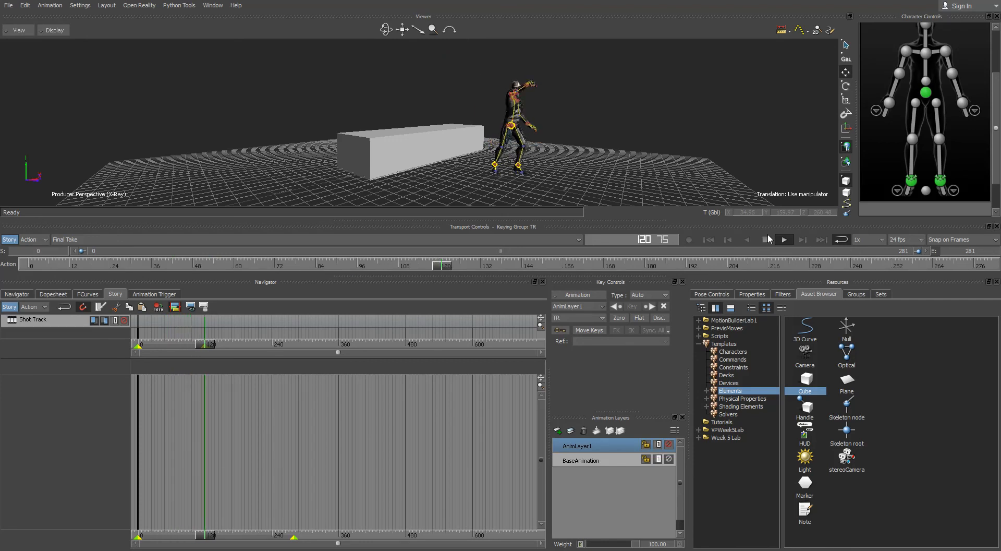
# - At frame 48, move the full rig back until the right-hand effector is at about 107.30 on Z, and key it again
pyautogui.moveTo(563, 263); pyautogui.dragTo(187, 269)
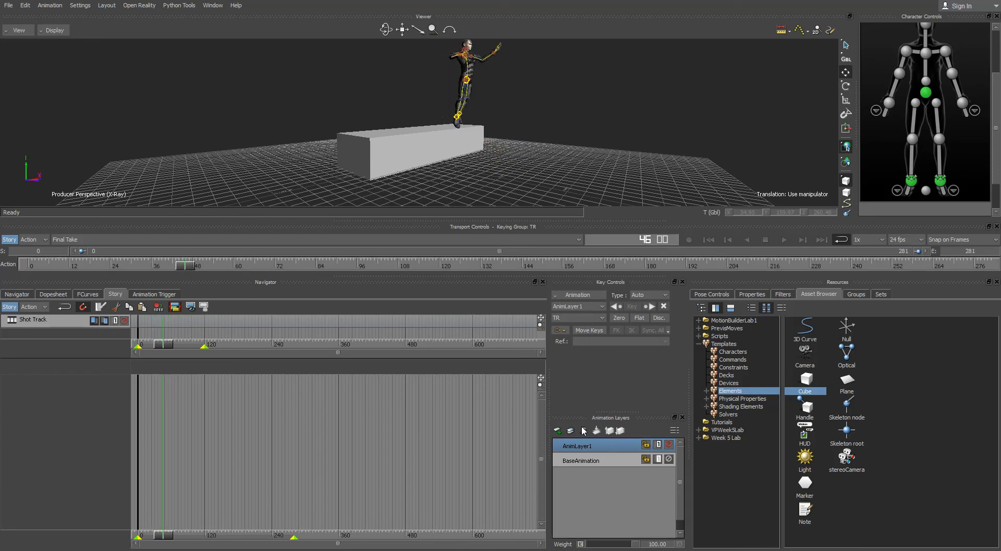
pyautogui.click(891, 142)
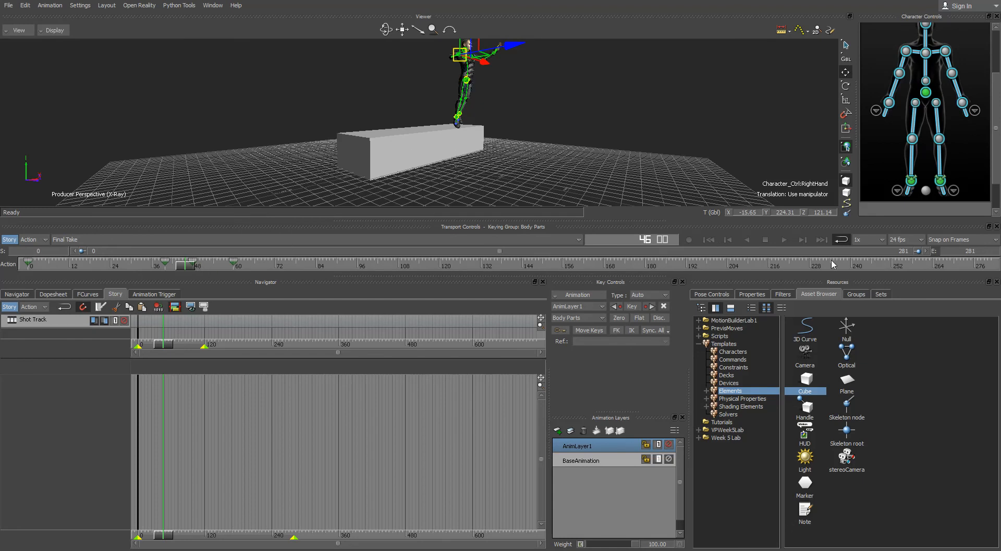
pyautogui.moveTo(194, 267); pyautogui.dragTo(192, 243)
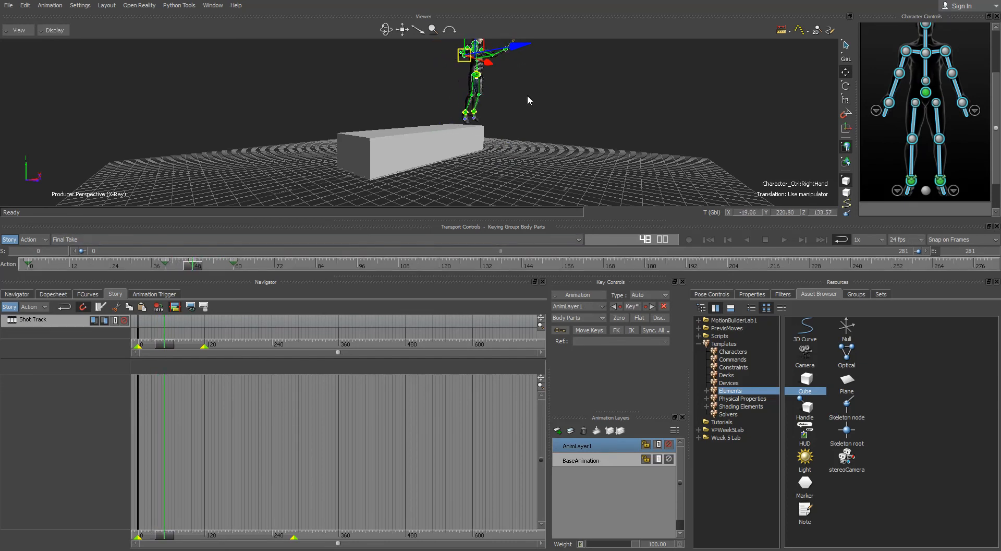
pyautogui.keyDown('ctrl'); pyautogui.keyDown('shift'); pyautogui.moveTo(466, 164); pyautogui.dragTo(525, 67); pyautogui.keyUp('shift'); pyautogui.keyUp('ctrl')
pyautogui.click(631, 306)
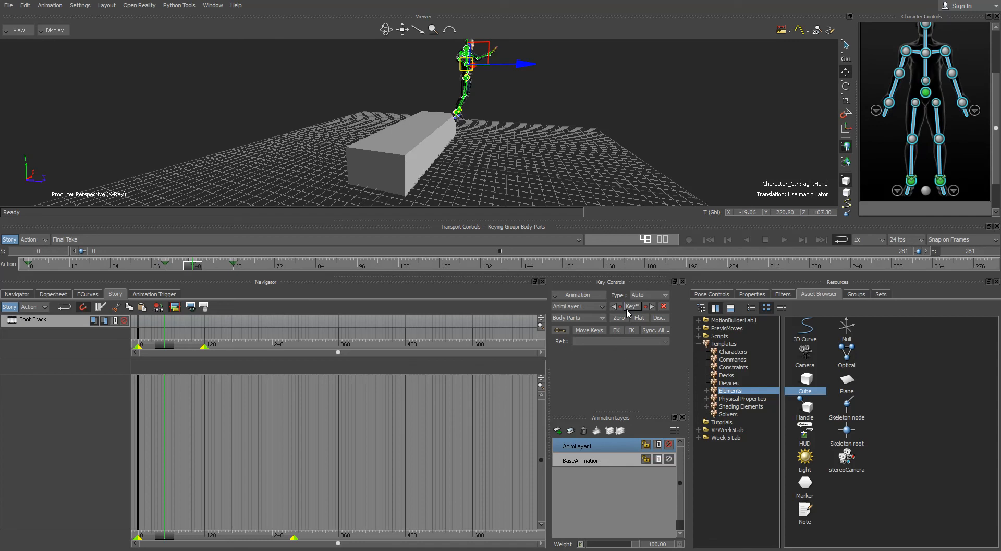
# - Replay the take to check the revised jump off the box, then return to frame 0
pyautogui.moveTo(165, 344); pyautogui.dragTo(118, 334)
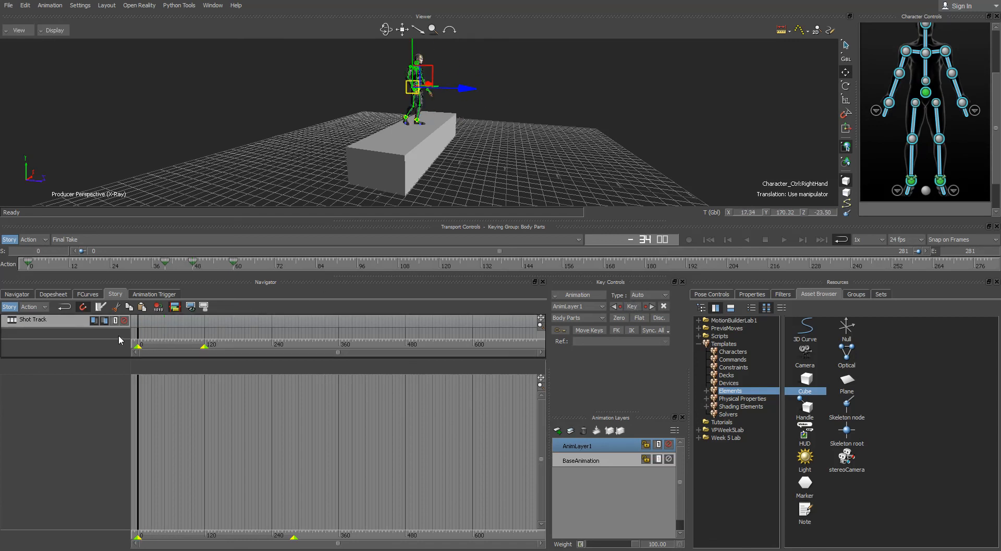
pyautogui.click(785, 240)
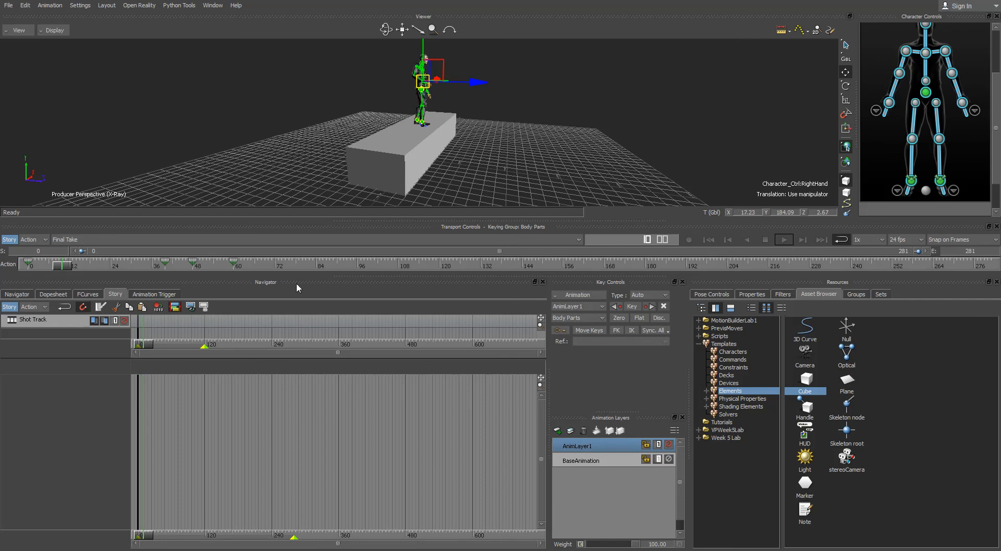
pyautogui.moveTo(68, 266); pyautogui.dragTo(148, 266)
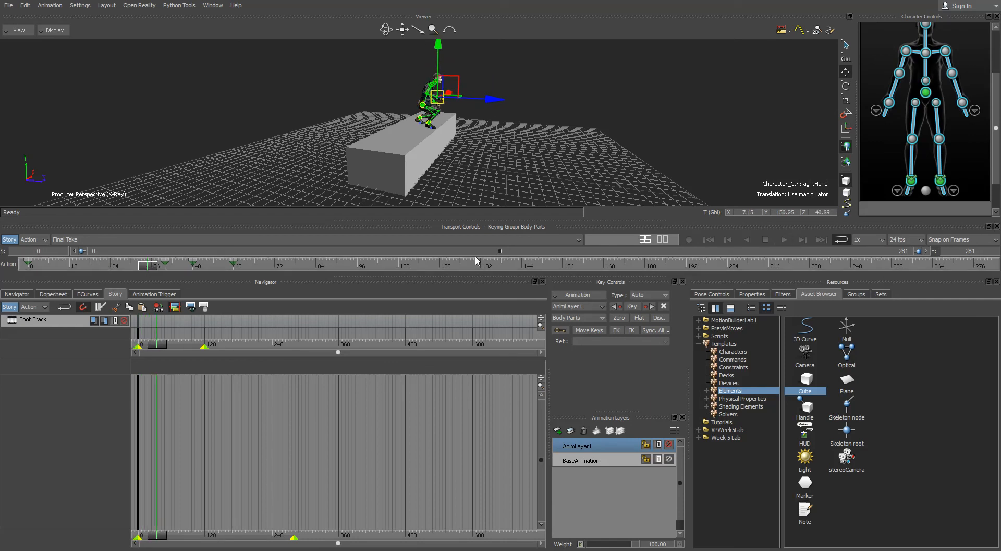
pyautogui.click(785, 240)
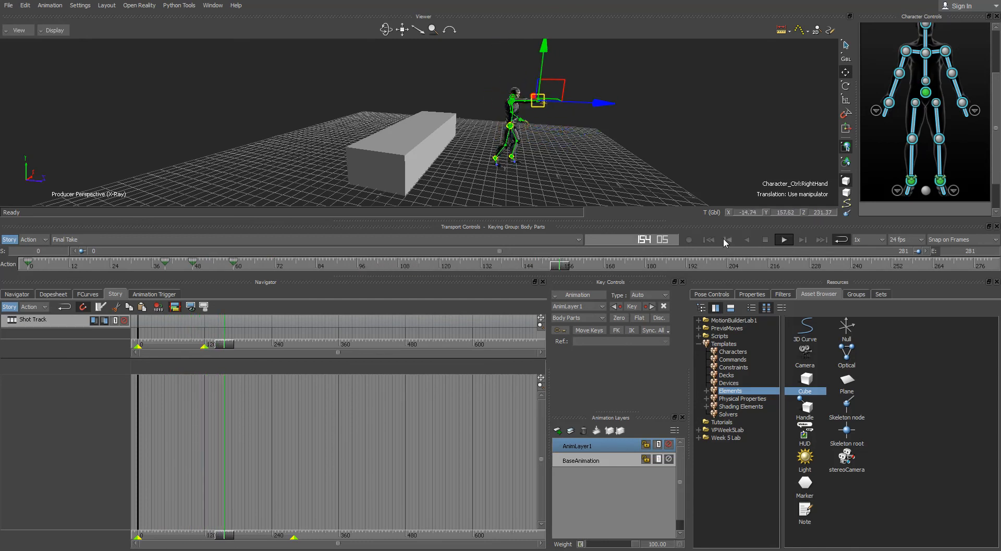
pyautogui.click(724, 239)
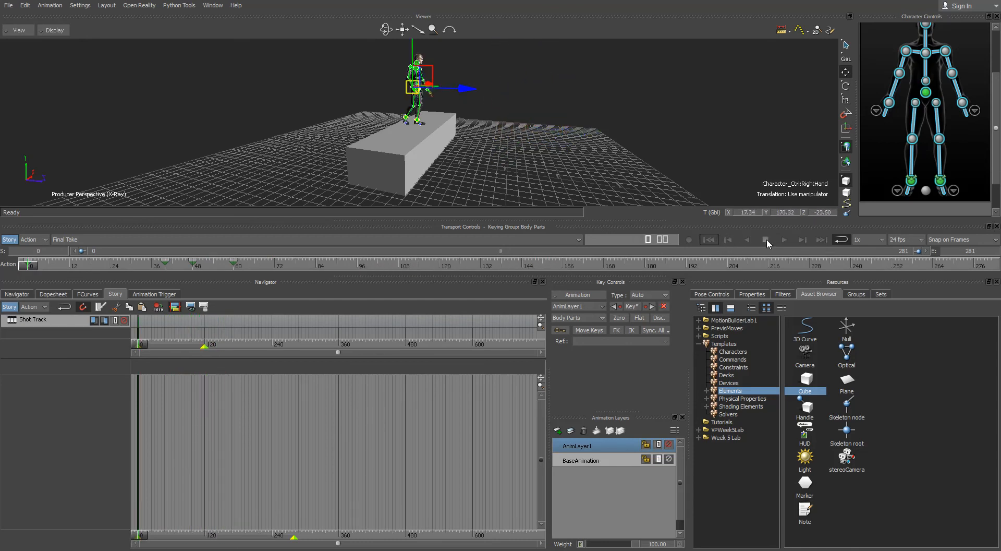
# - Replay the take while viewing the jump and landing from other angles, and return to frame 0
pyautogui.click(785, 240)
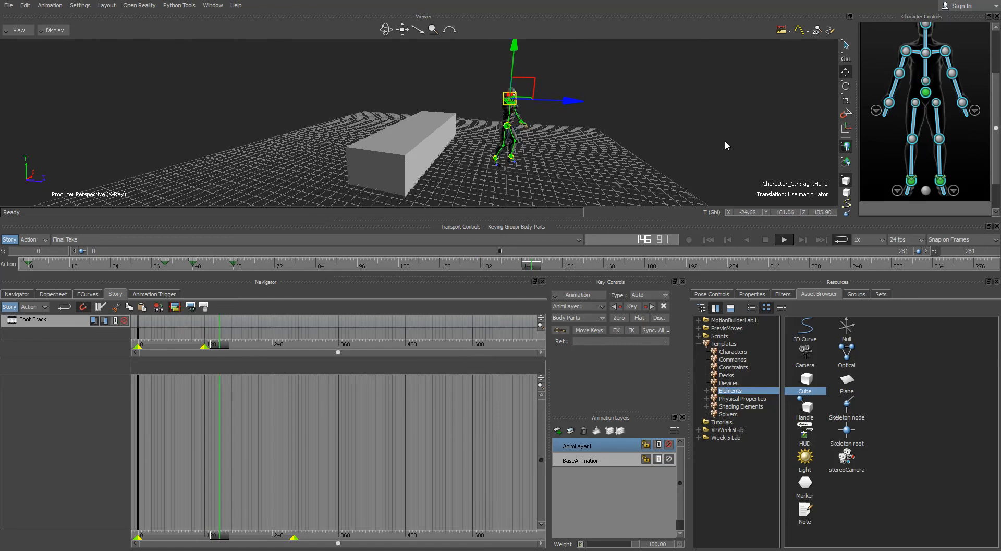
pyautogui.keyDown('ctrl'); pyautogui.keyDown('shift'); pyautogui.moveTo(695, 148); pyautogui.dragTo(652, 141); pyautogui.keyUp('shift'); pyautogui.keyUp('ctrl')
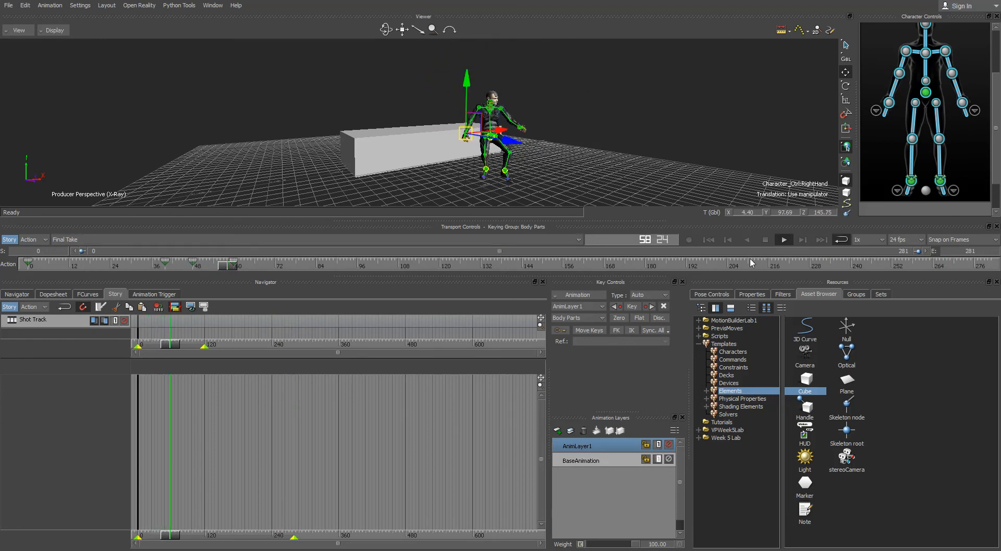
pyautogui.click(765, 239)
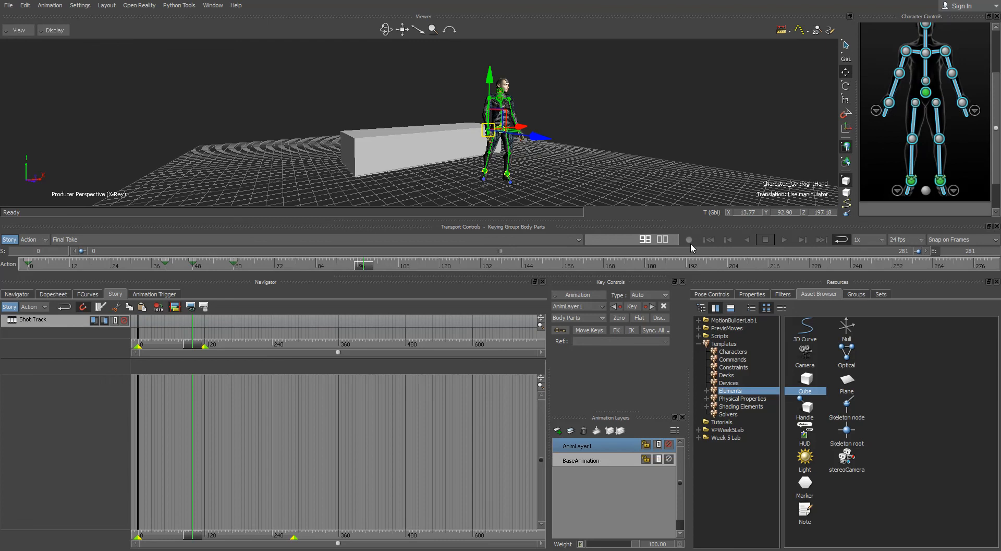
pyautogui.click(709, 240)
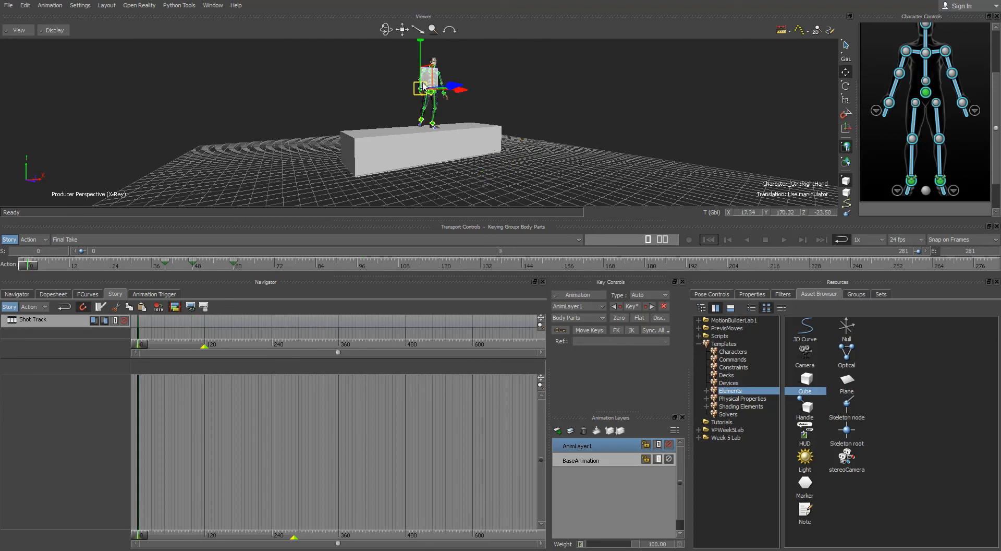
pyautogui.keyDown('ctrl'); pyautogui.keyDown('shift'); pyautogui.moveTo(585, 135); pyautogui.dragTo(477, 130); pyautogui.keyUp('shift'); pyautogui.keyUp('ctrl')
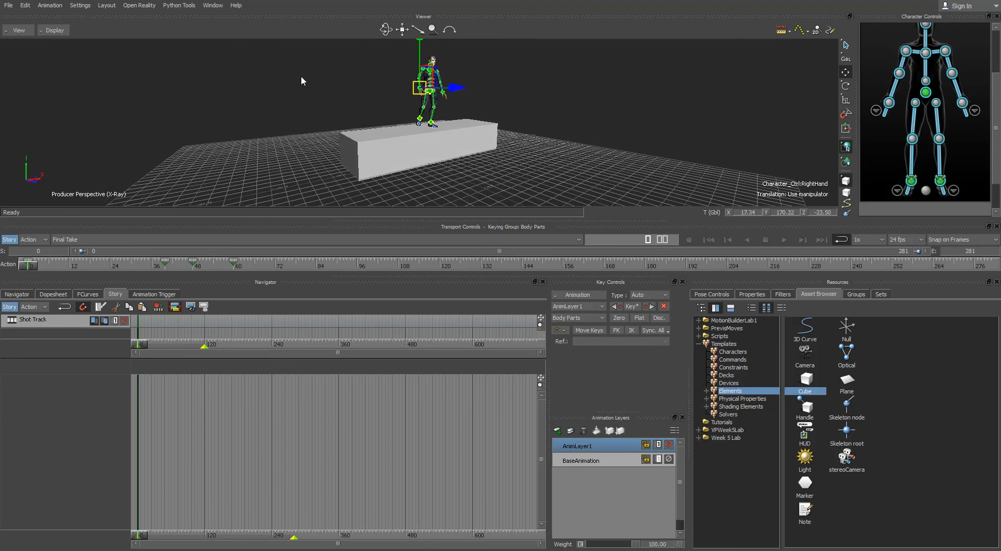
# - Save the scene with all takes as a new binary FBX named ExoAnimationsEditedwControlRig.fbx in the Edited Animations folder
pyautogui.click(10, 7)
pyautogui.click(30, 57)
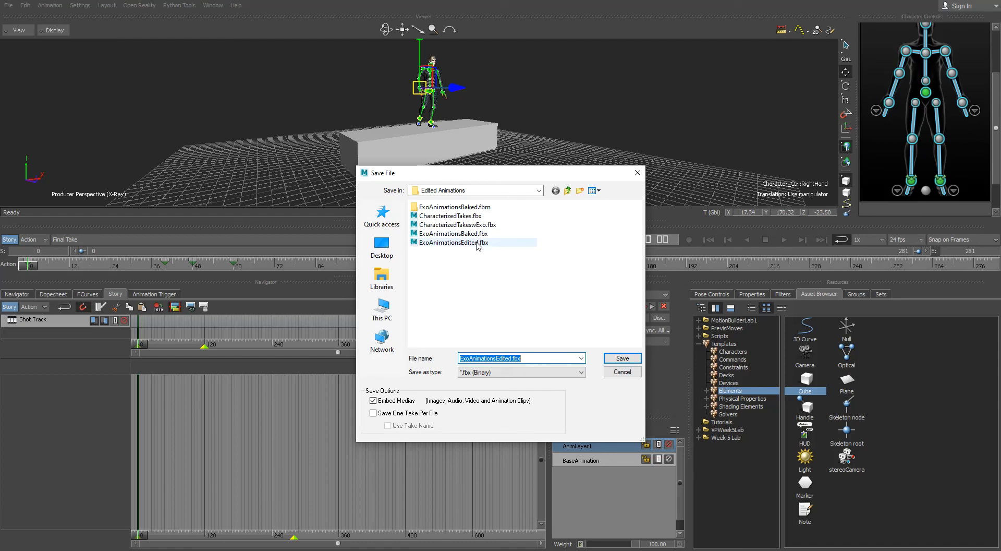
pyautogui.click(478, 242)
pyautogui.click(516, 360)
pyautogui.click(515, 358)
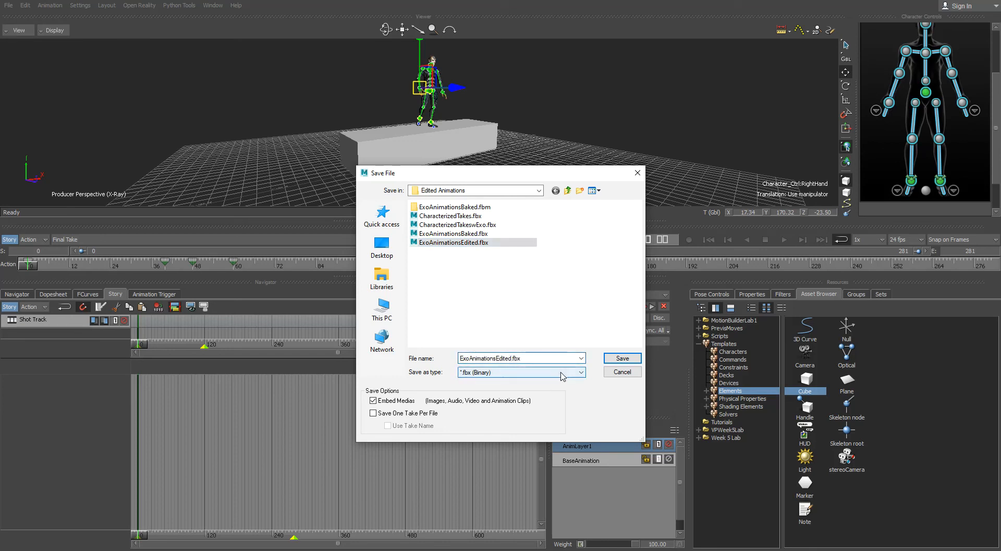
pyautogui.write('wControlRig')
pyautogui.click(622, 357)
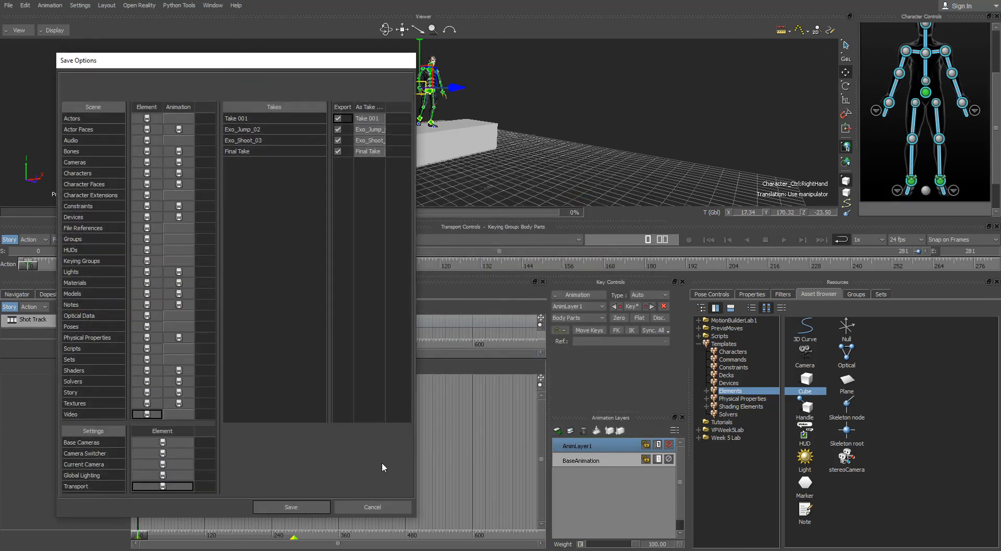
pyautogui.click(293, 507)
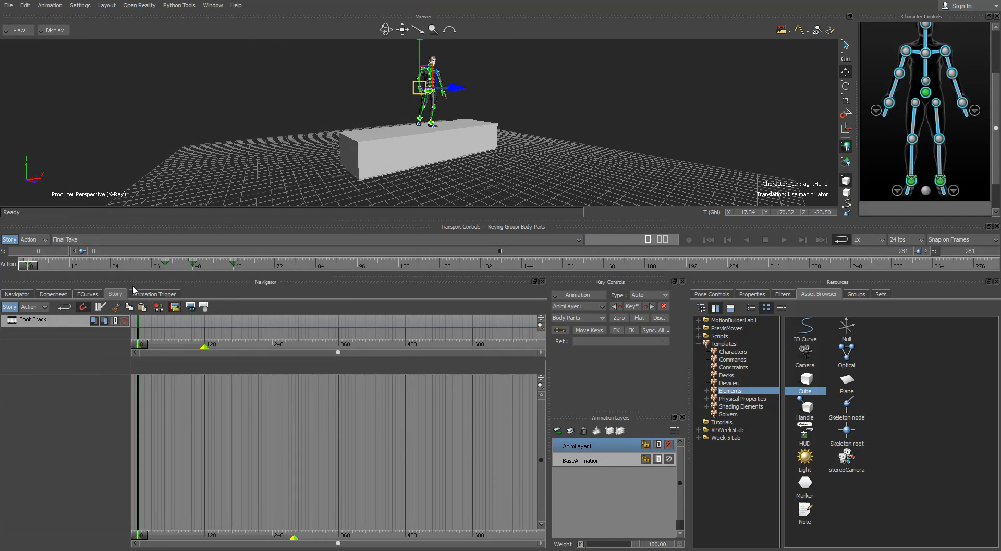
# - Bake the control rig animation to the skeleton at 60 FPS with the Gimbal Killer rotation filter, and play the take to check it
pyautogui.moveTo(34, 264); pyautogui.dragTo(1, 252)
pyautogui.scroll(3, 989, 116)
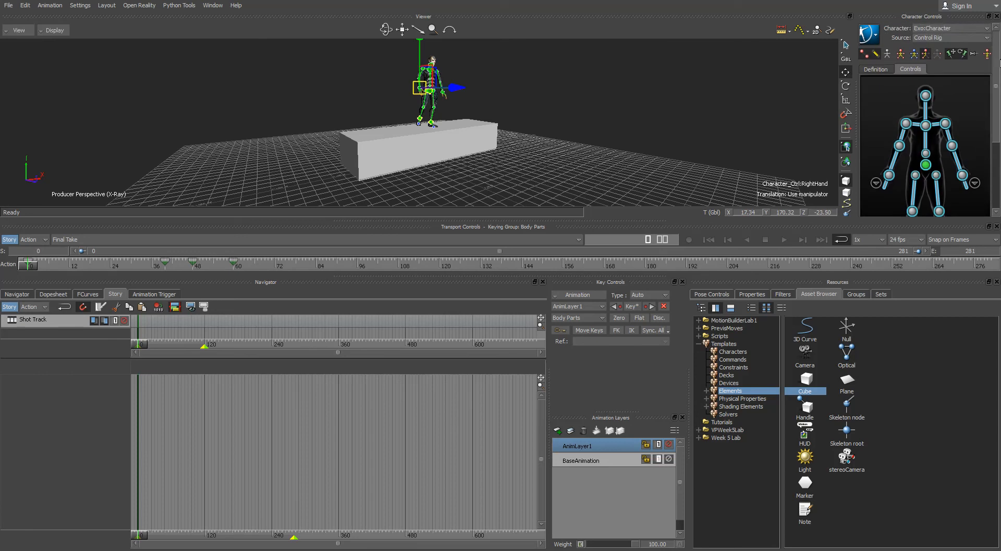
pyautogui.click(876, 36)
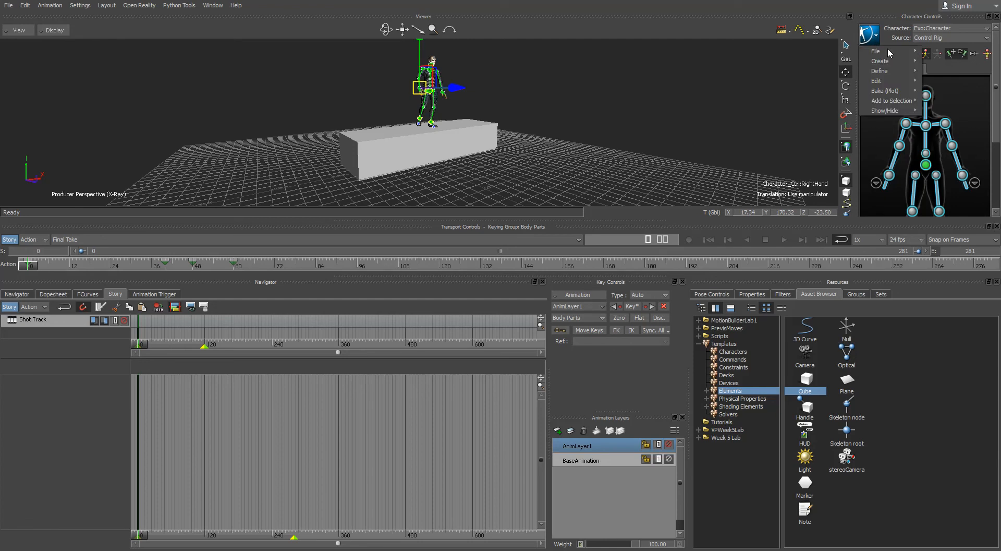
pyautogui.moveTo(907, 94)
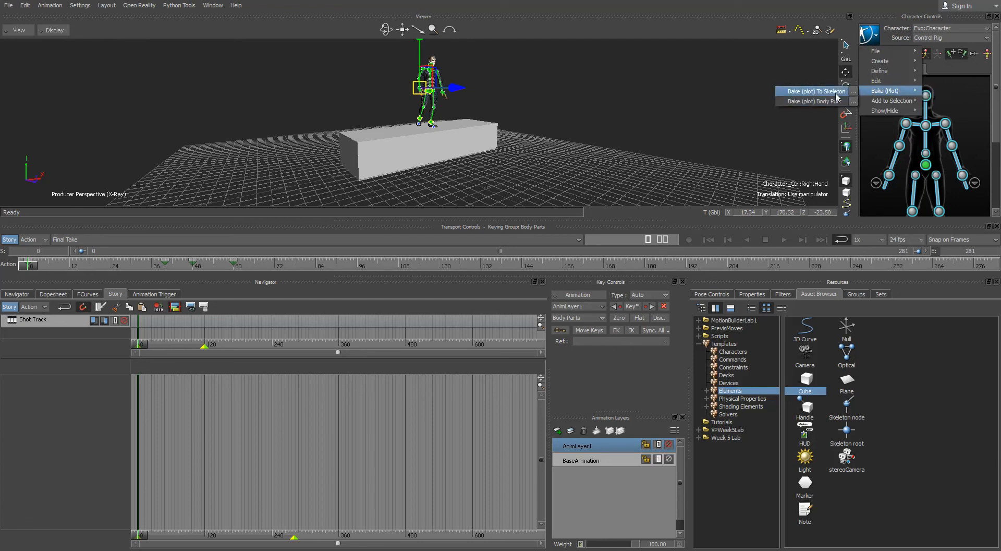
pyautogui.click(854, 92)
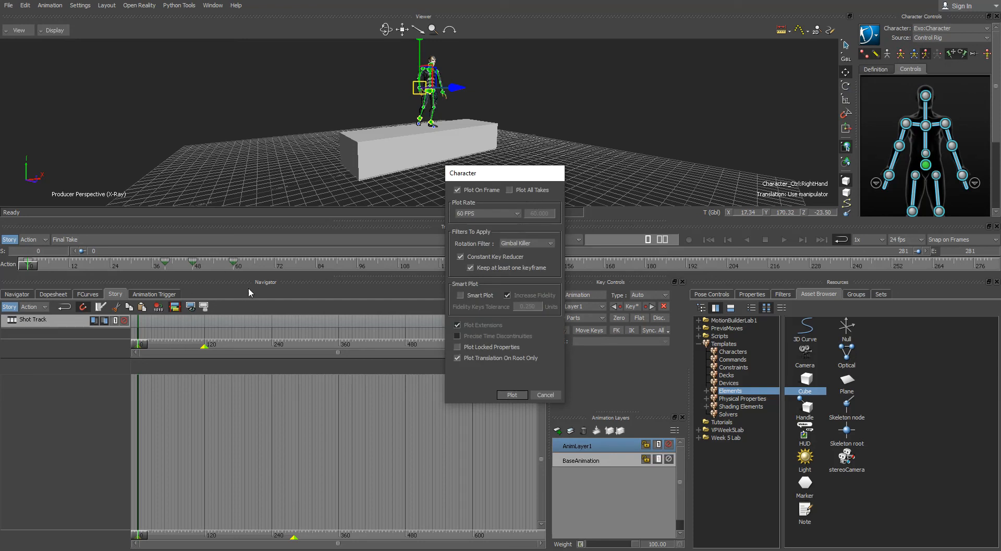
pyautogui.click(513, 394)
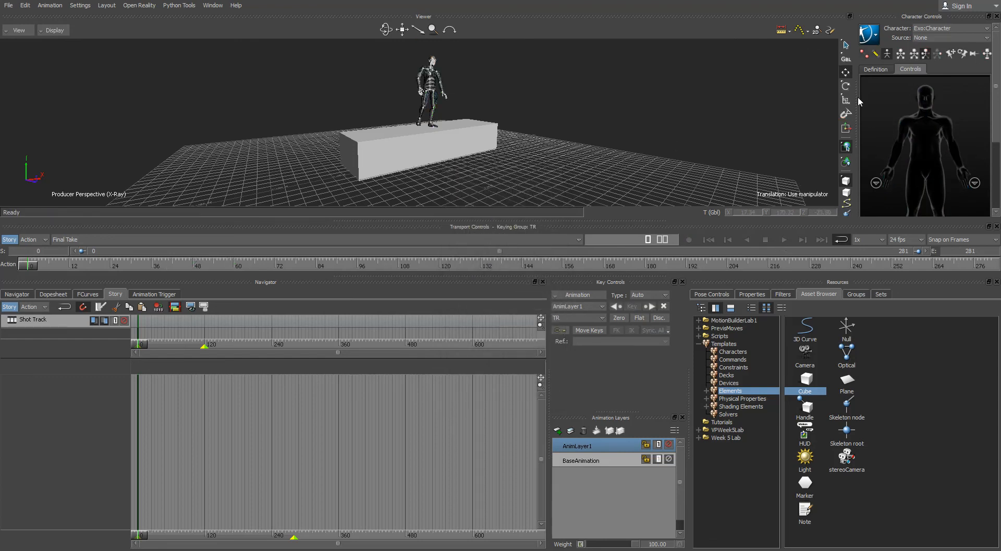
pyautogui.click(786, 239)
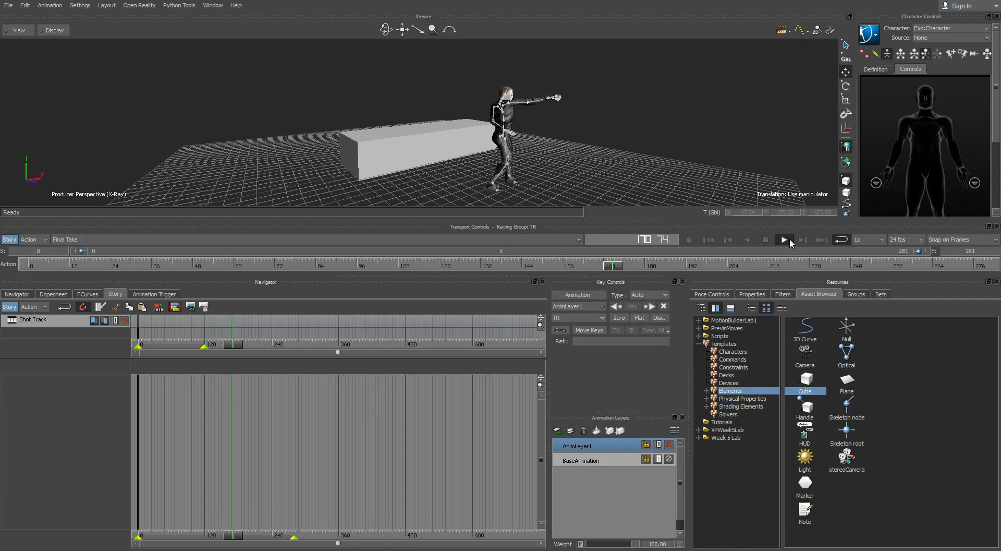
pyautogui.click(764, 239)
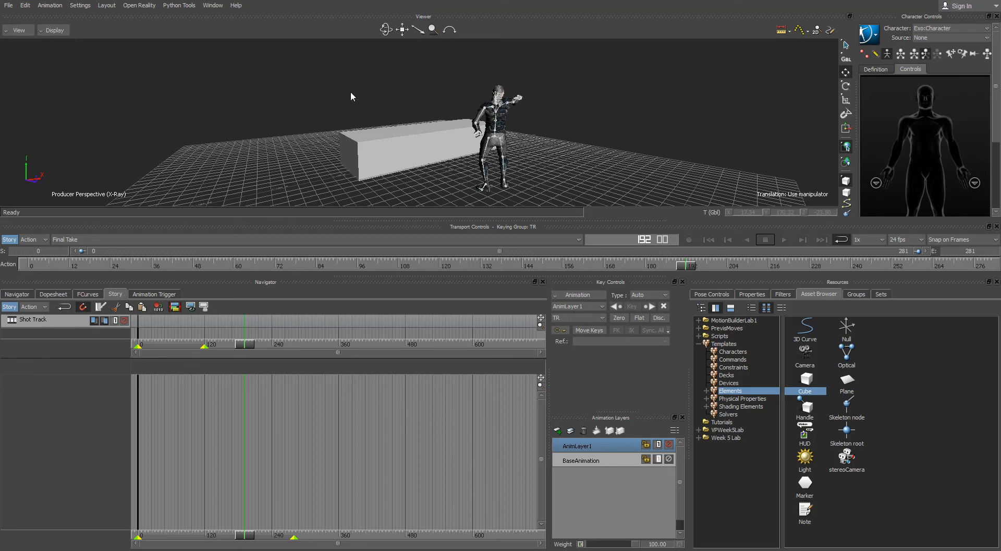
# - Save the plotted scene with all takes as a new FBX, ending its name in Plotted instead of ControlRig, and scrub back to frame -54
pyautogui.click(8, 6)
pyautogui.click(23, 54)
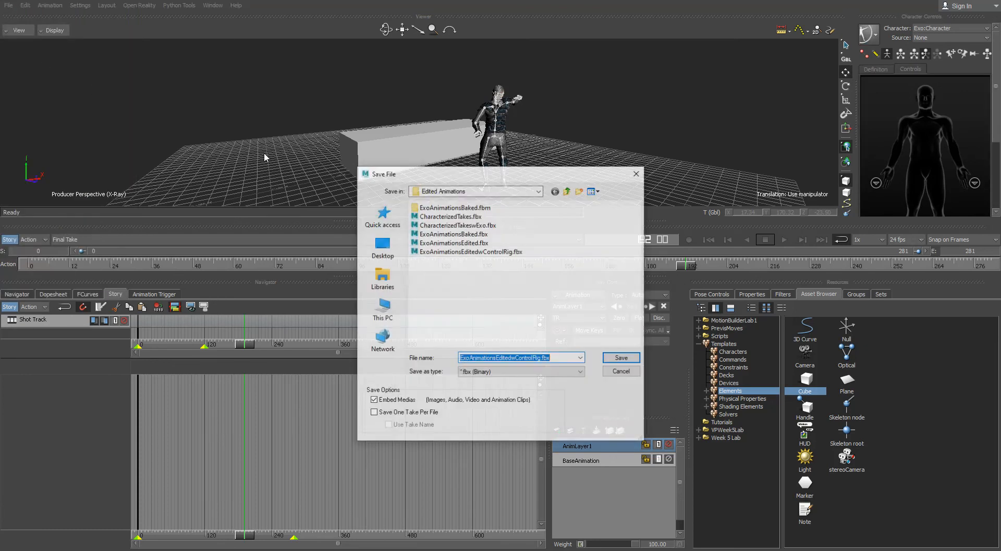
pyautogui.click(472, 251)
pyautogui.click(556, 359)
pyautogui.click(556, 359)
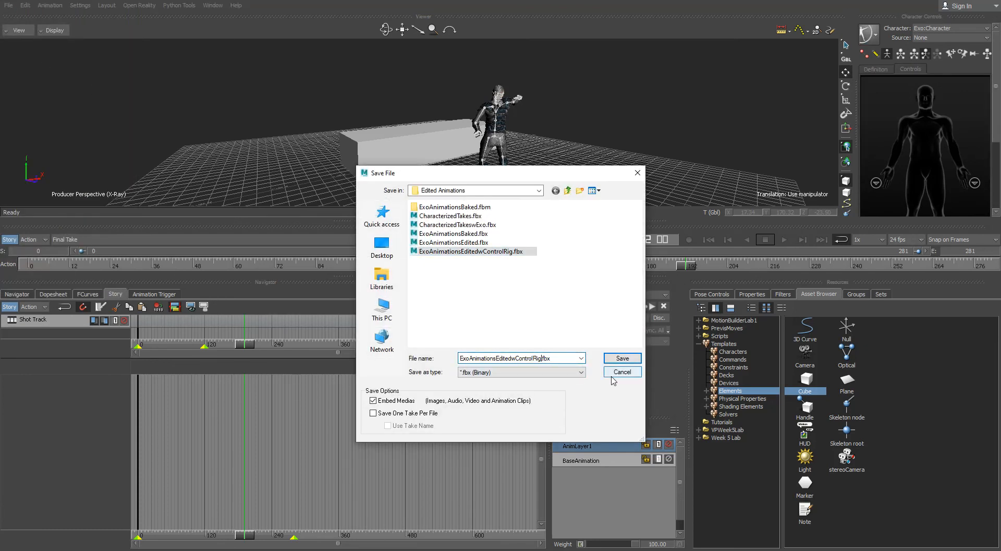
pyautogui.press('BackSpace')
pyautogui.press('BackSpace')
pyautogui.press('BackSpace')
pyautogui.press('BackSpace')
pyautogui.press('BackSpace')
pyautogui.press('BackSpace')
pyautogui.write('Plotted')
pyautogui.click(622, 361)
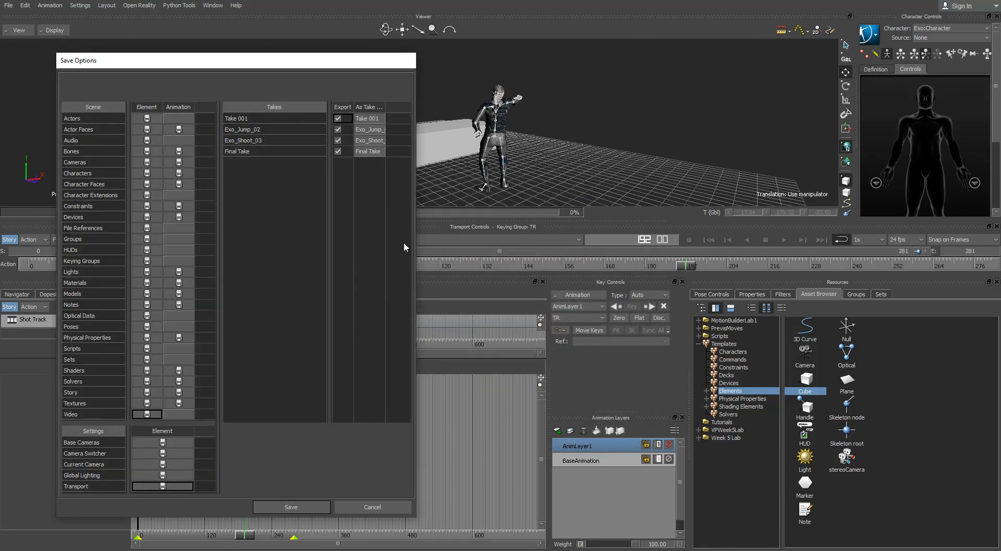
pyautogui.click(295, 504)
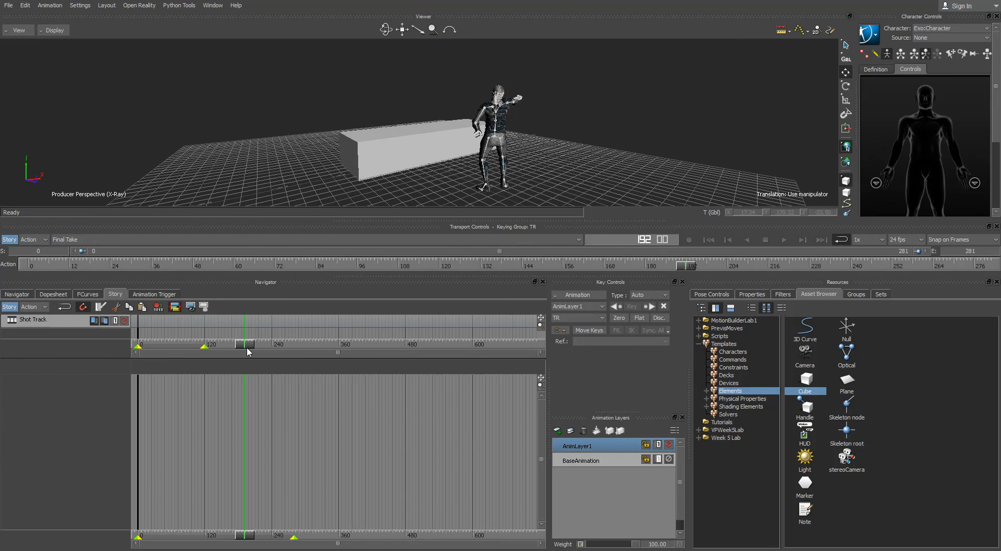
pyautogui.moveTo(244, 345); pyautogui.dragTo(101, 348)
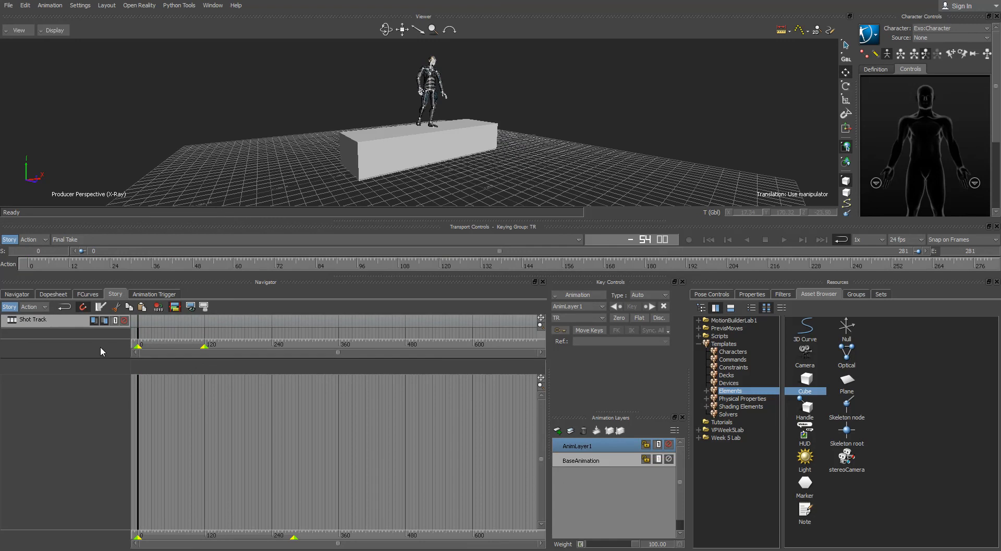